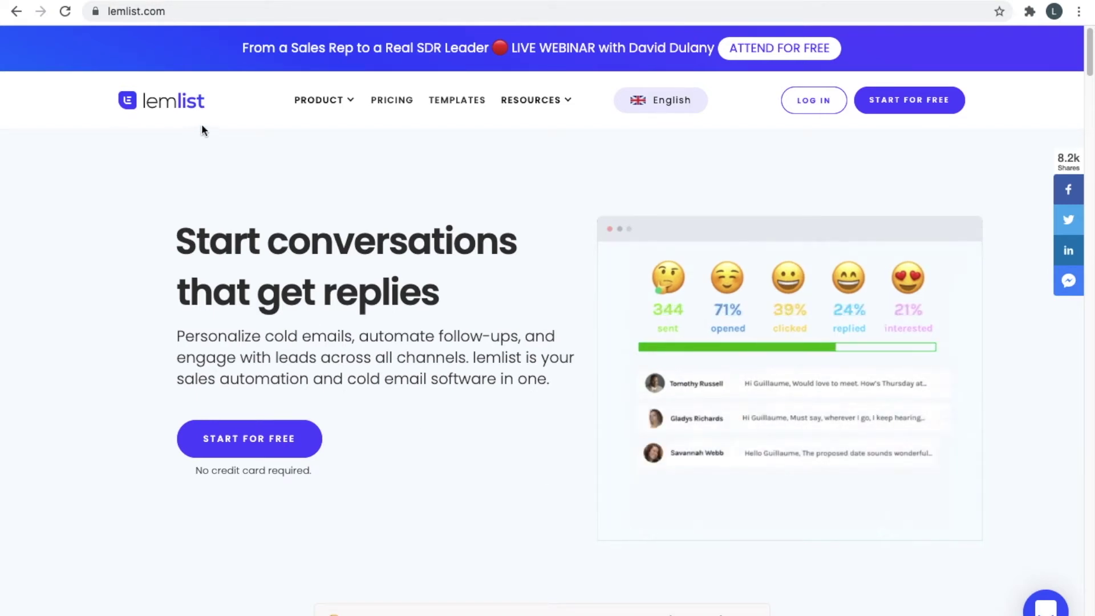
Read the hero pitch on the lemlist.com homepage, then begin signing up with START FOR FREE.
scroll(312, 231, "down", 4)
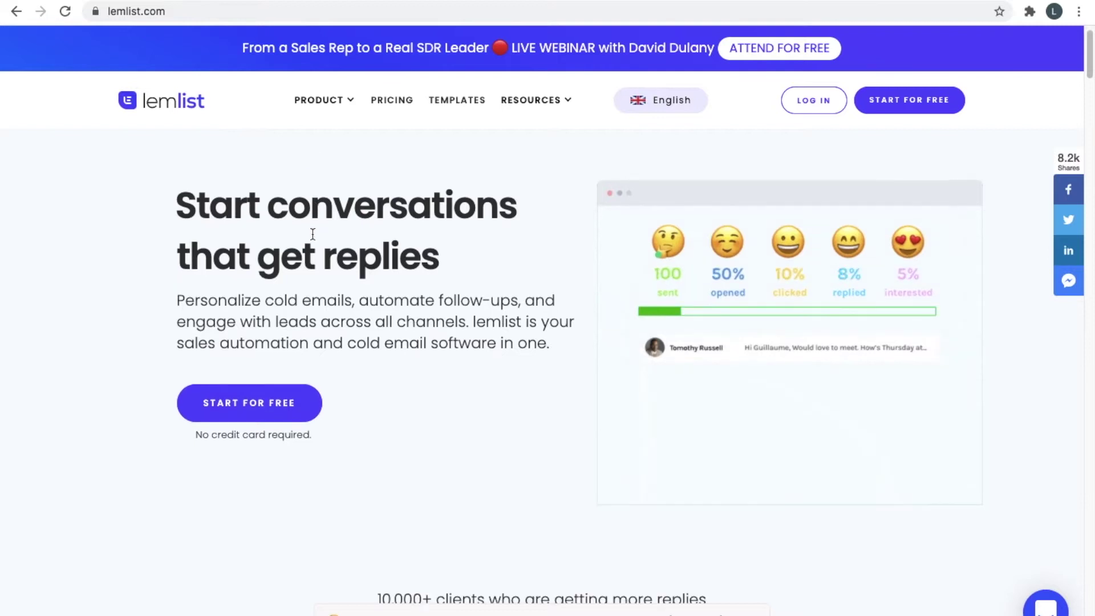
scroll(329, 245, "up", 2)
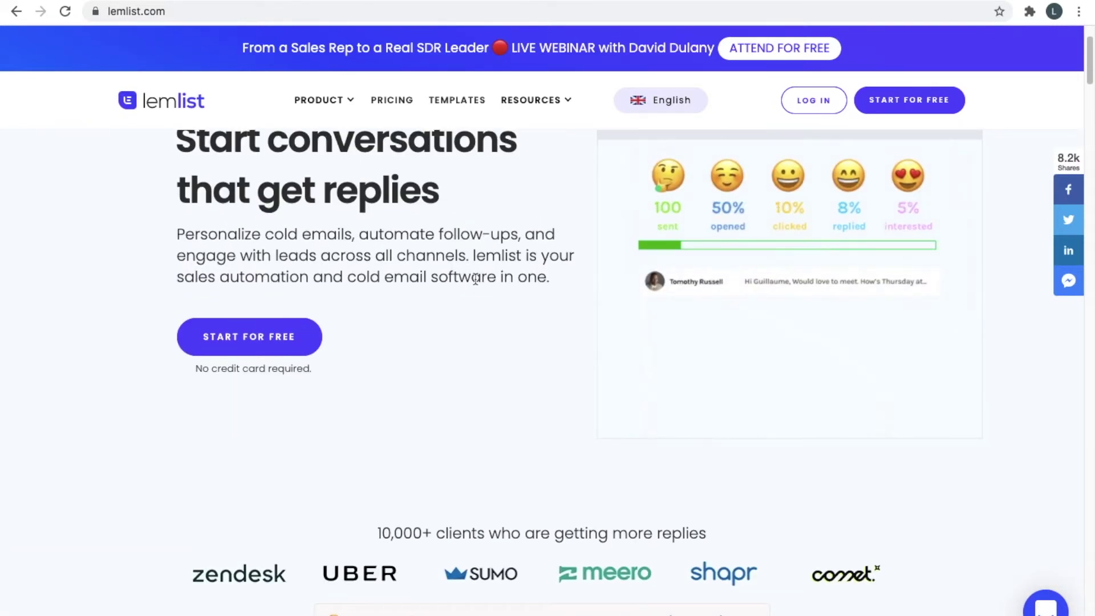
triple_click(477, 278)
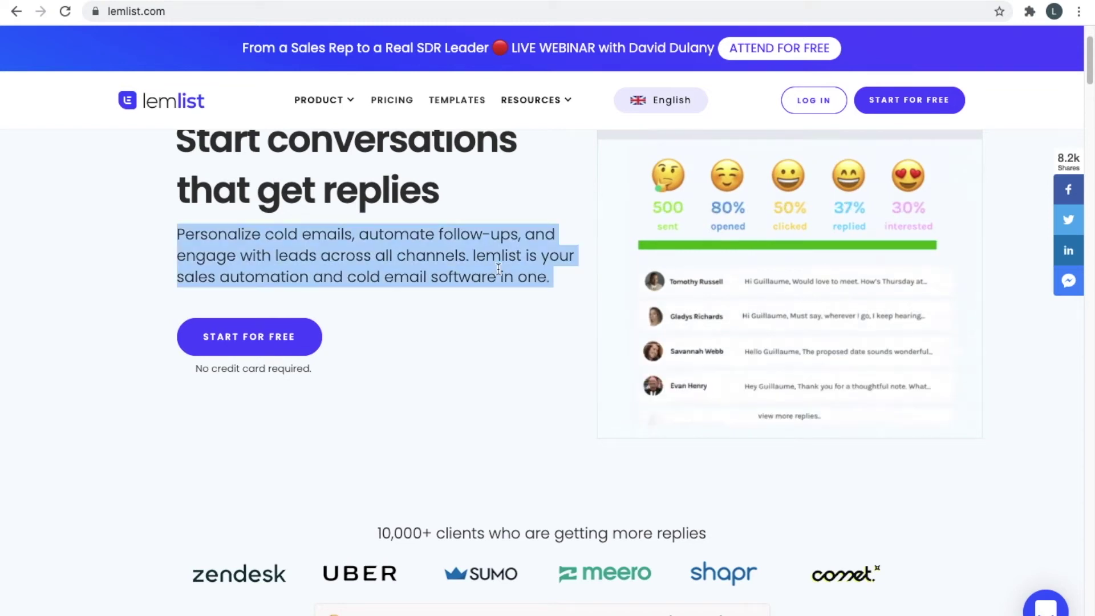
scroll(500, 267, "up", 2)
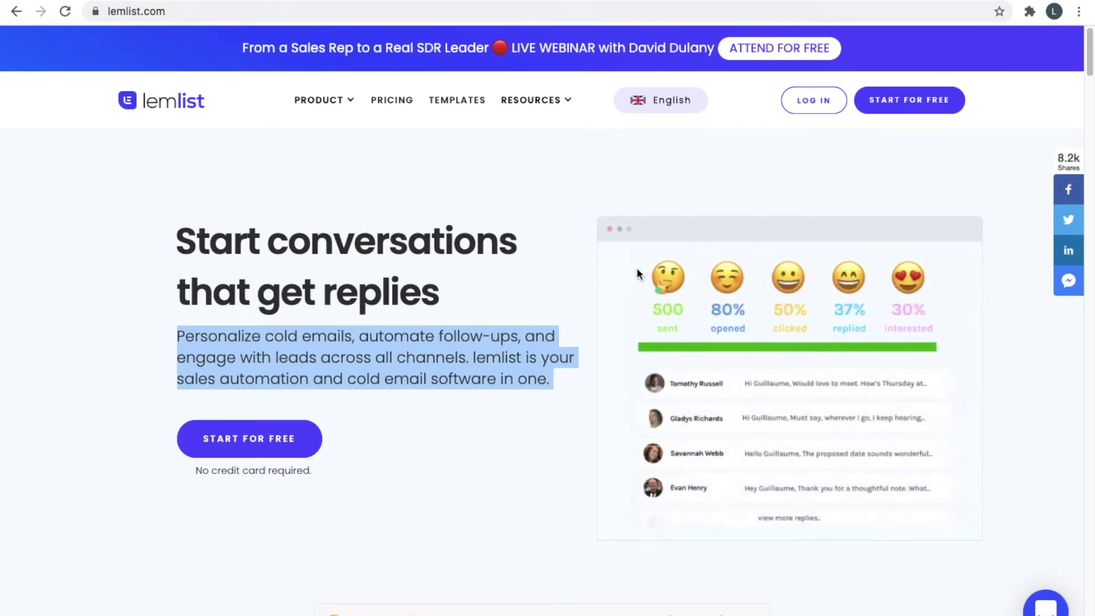
scroll(428, 276, "down", 1)
scroll(428, 276, "up", 1)
left_click(480, 209)
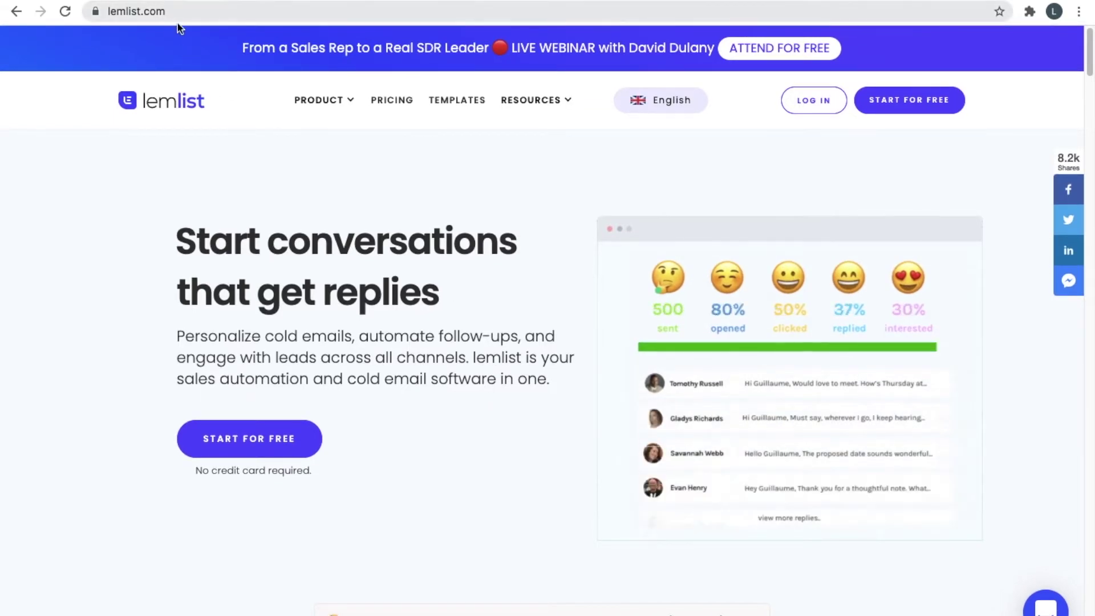
left_click(886, 101)
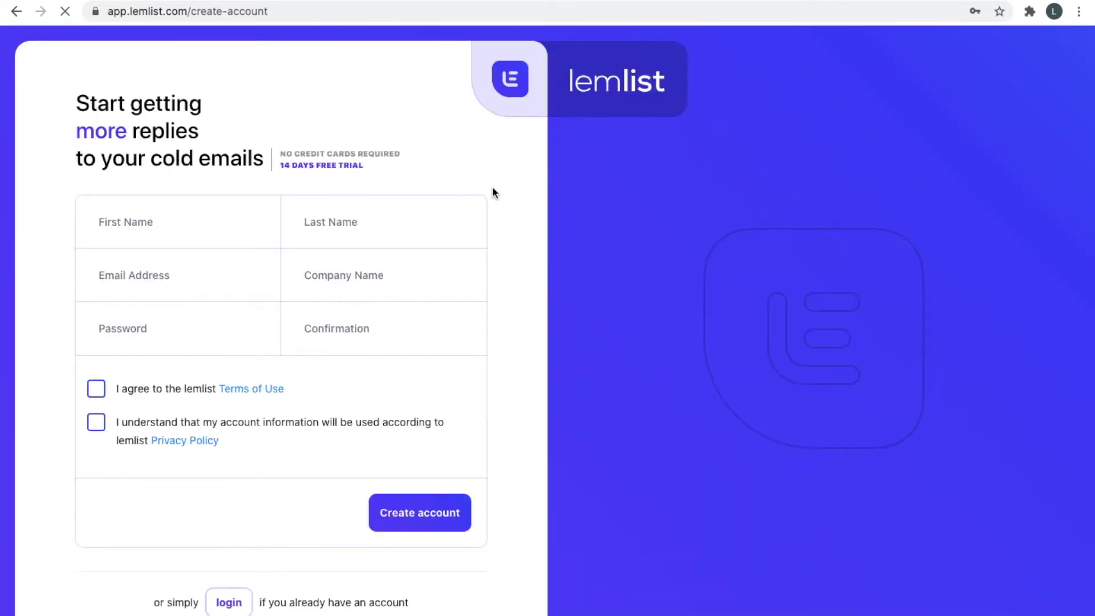
Enter the first name, last name, e-mail address and company name IPM Media.
left_click(220, 217)
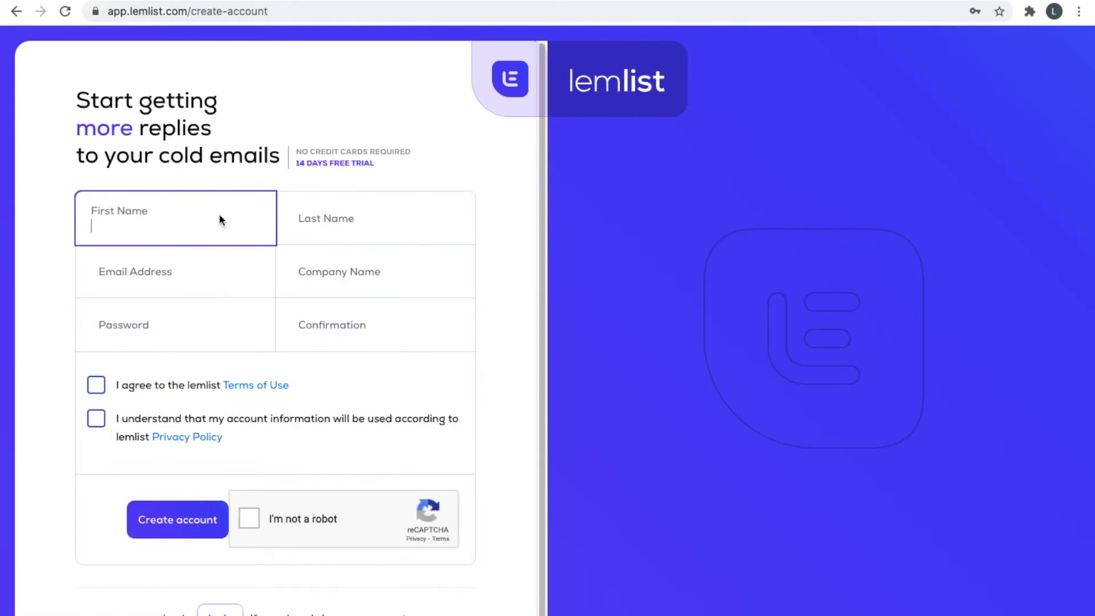
left_click(420, 210)
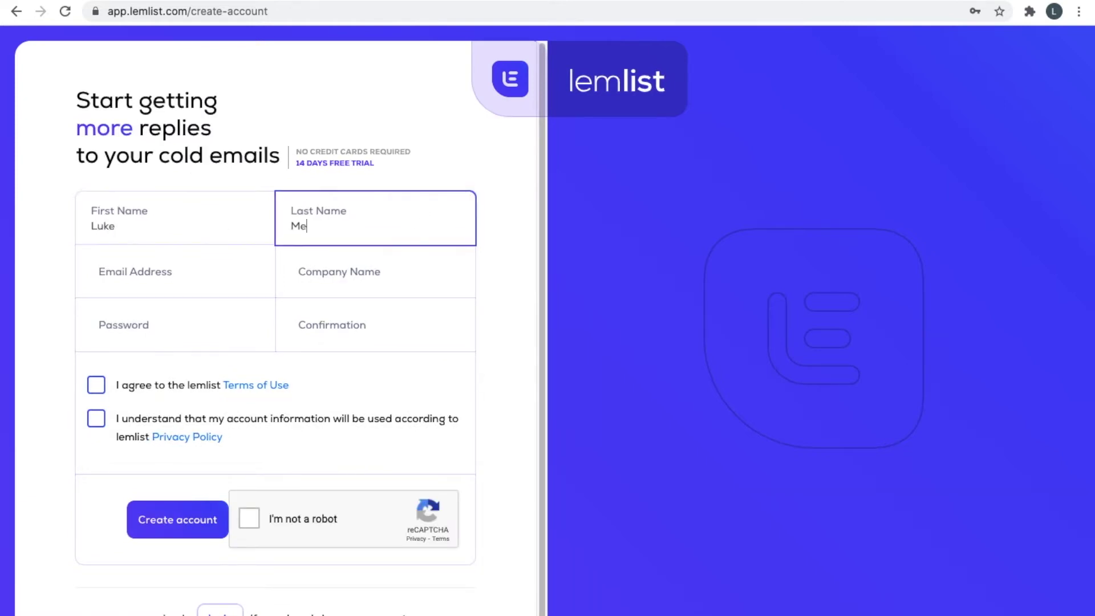
left_click(226, 275)
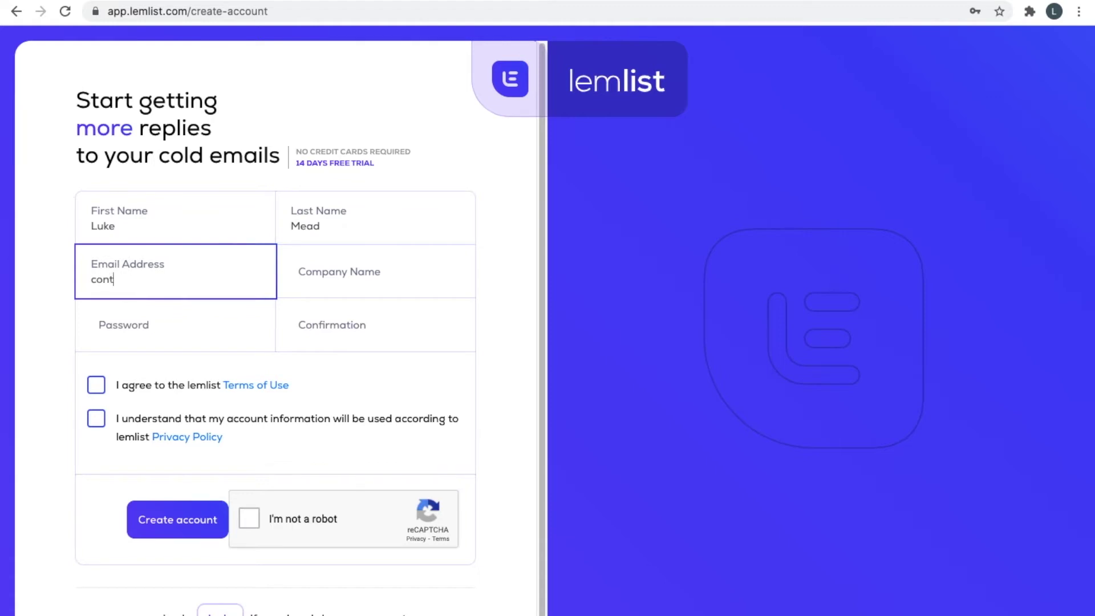
left_click(338, 250)
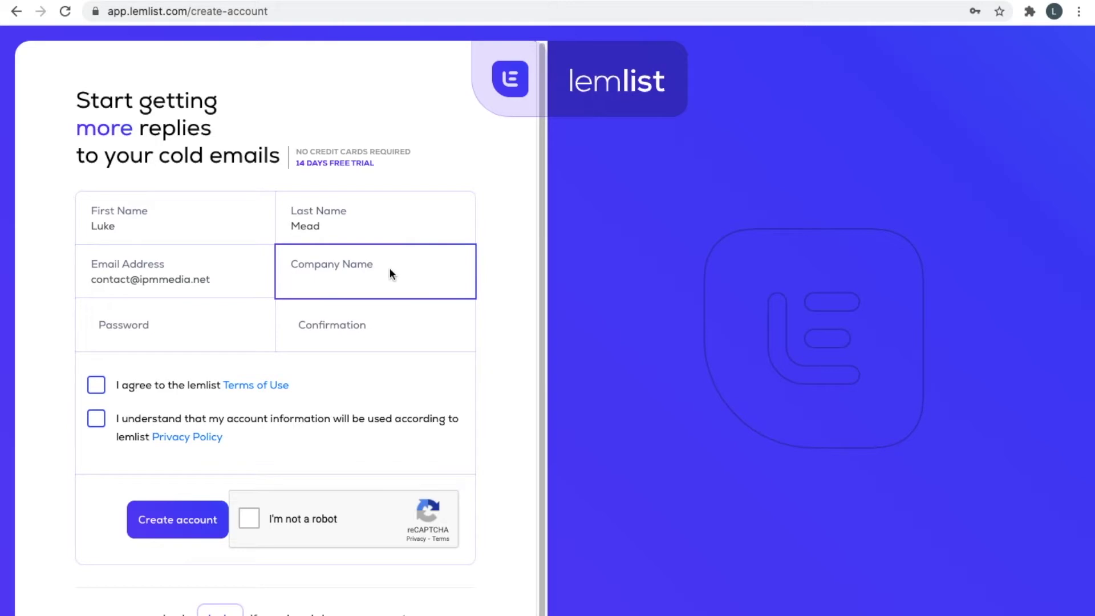
type("IPM Media")
Set and confirm the password, accept Terms and Privacy Policy, pass reCAPTCHA, and create the account.
left_click(225, 316)
type("•••••")
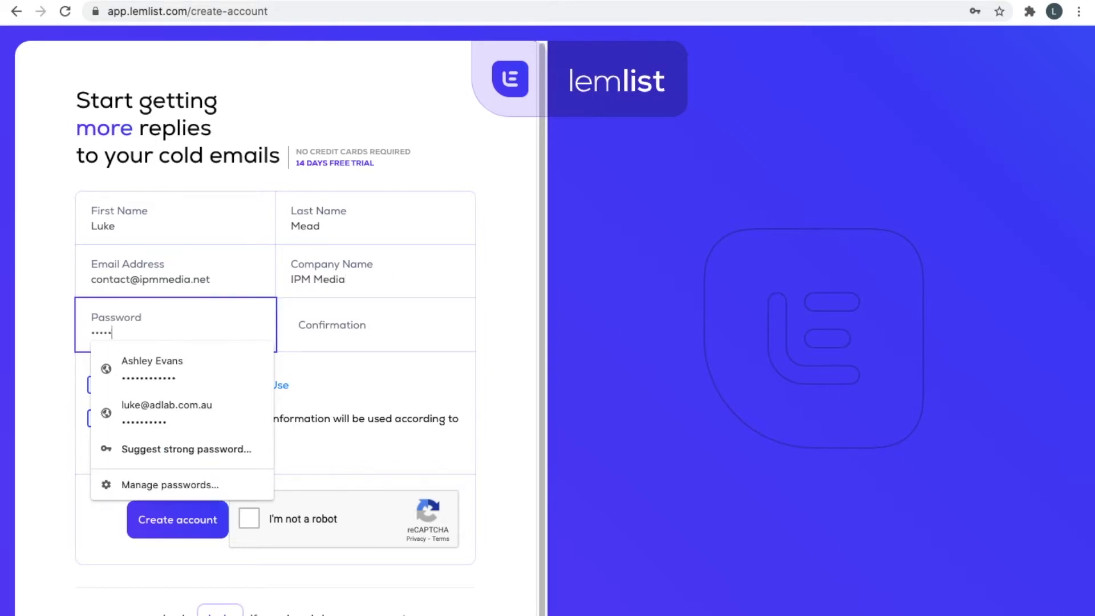
type("•••••")
key("Tab")
type("••••••••")
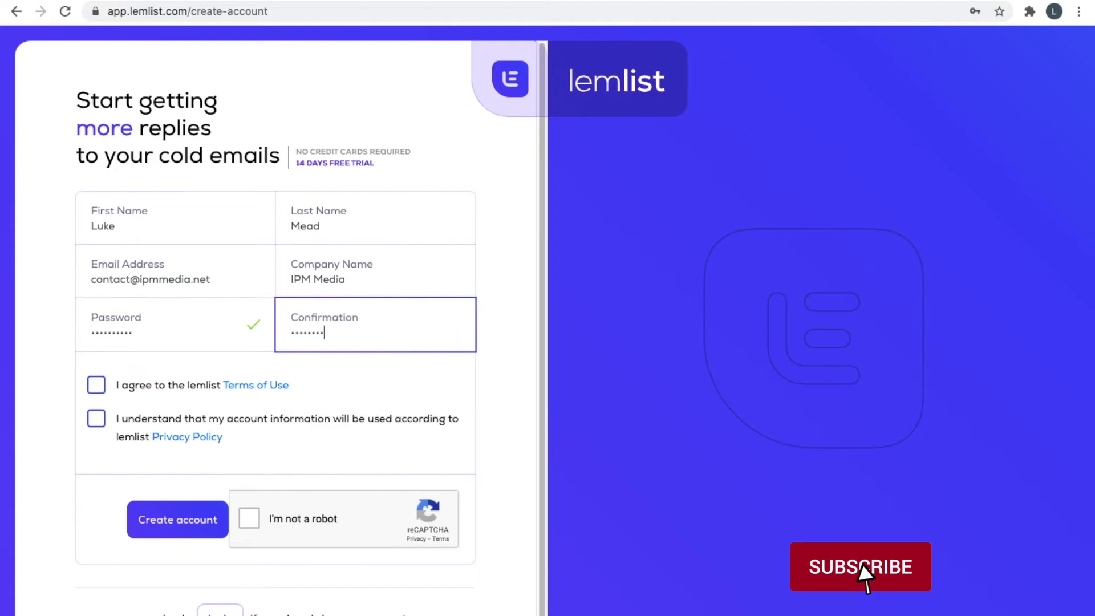
type("••")
left_click(96, 385)
left_click(96, 418)
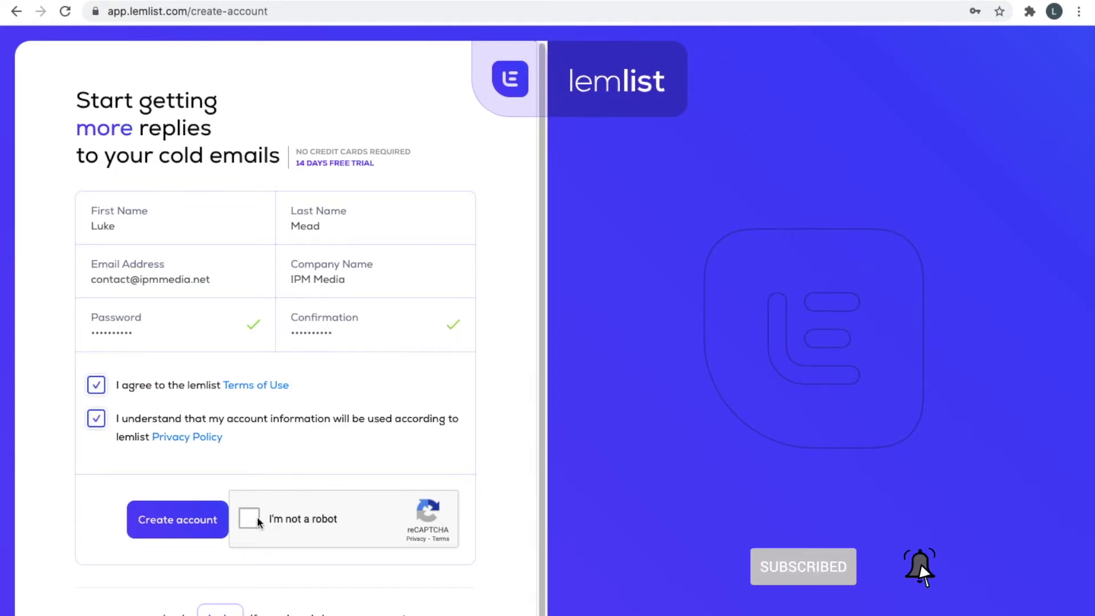
left_click(259, 517)
left_click(180, 521)
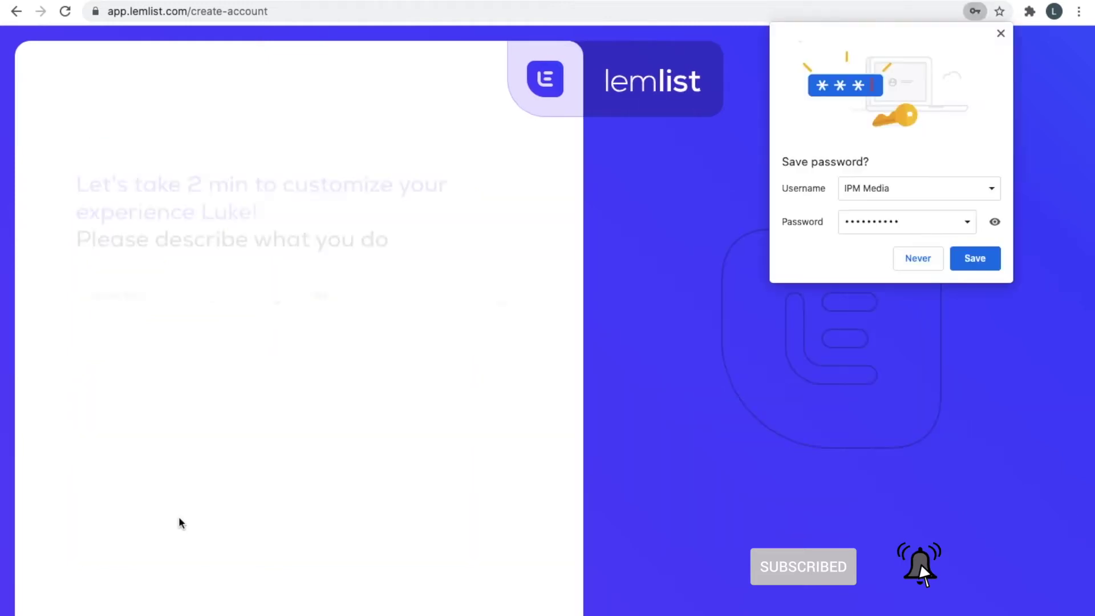
Decline saving the password, then describe yourself as an agency Sales team member aiming to book more meetings.
left_click(931, 259)
left_click(227, 246)
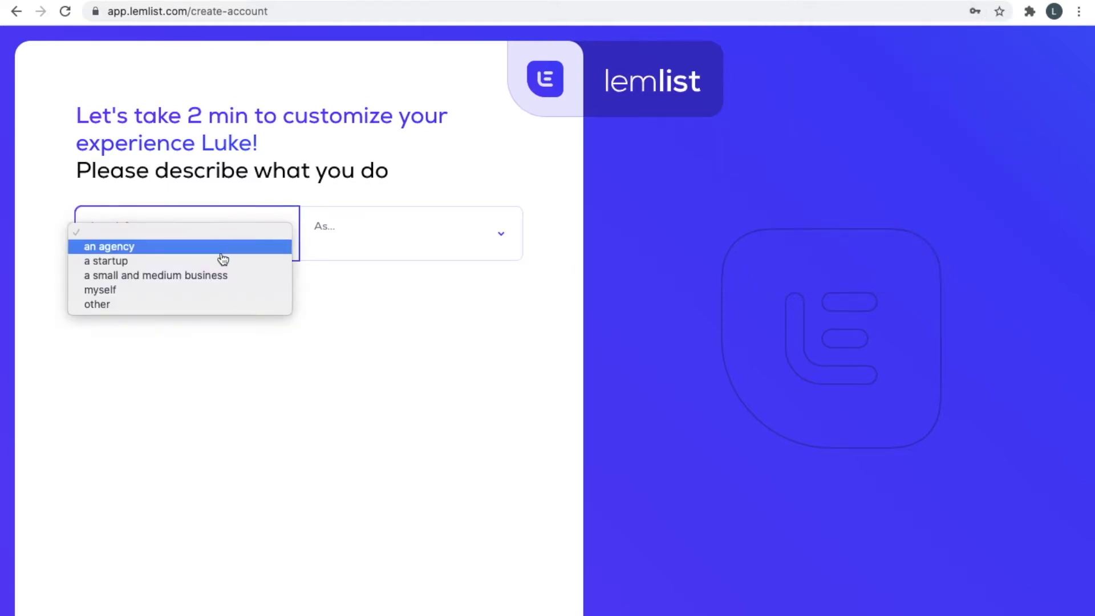
left_click(221, 260)
left_click(224, 248)
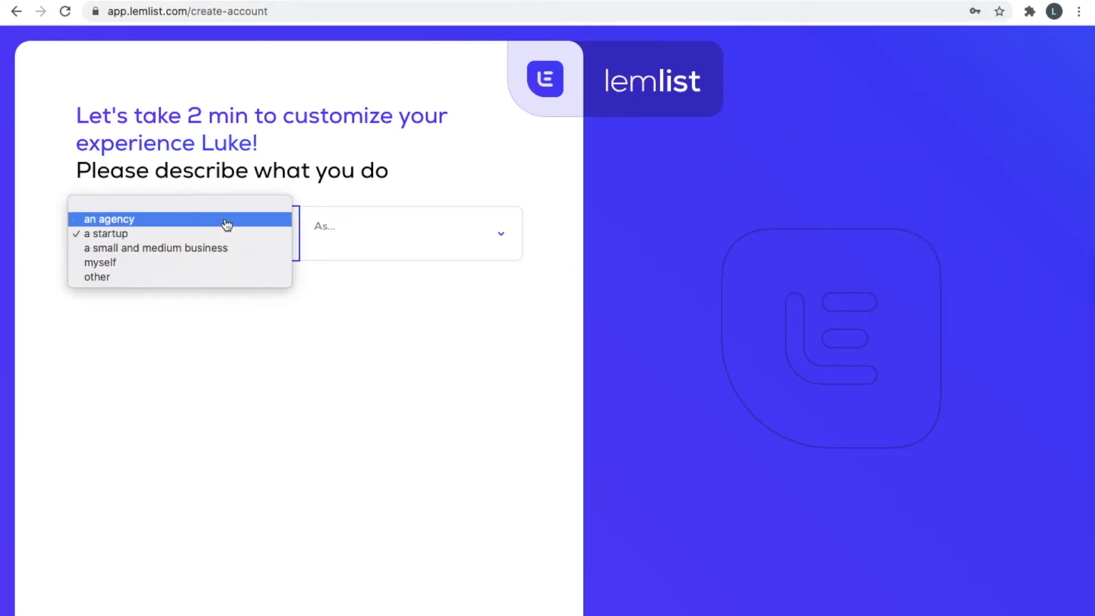
left_click(227, 222)
left_click(398, 234)
left_click(400, 246)
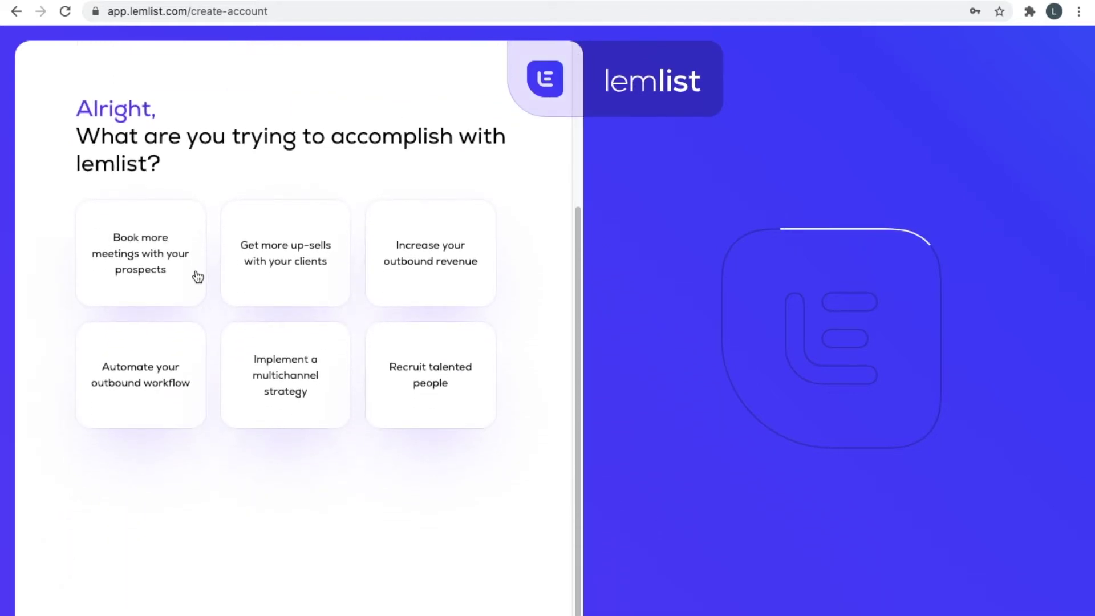
left_click(197, 277)
left_click(483, 458)
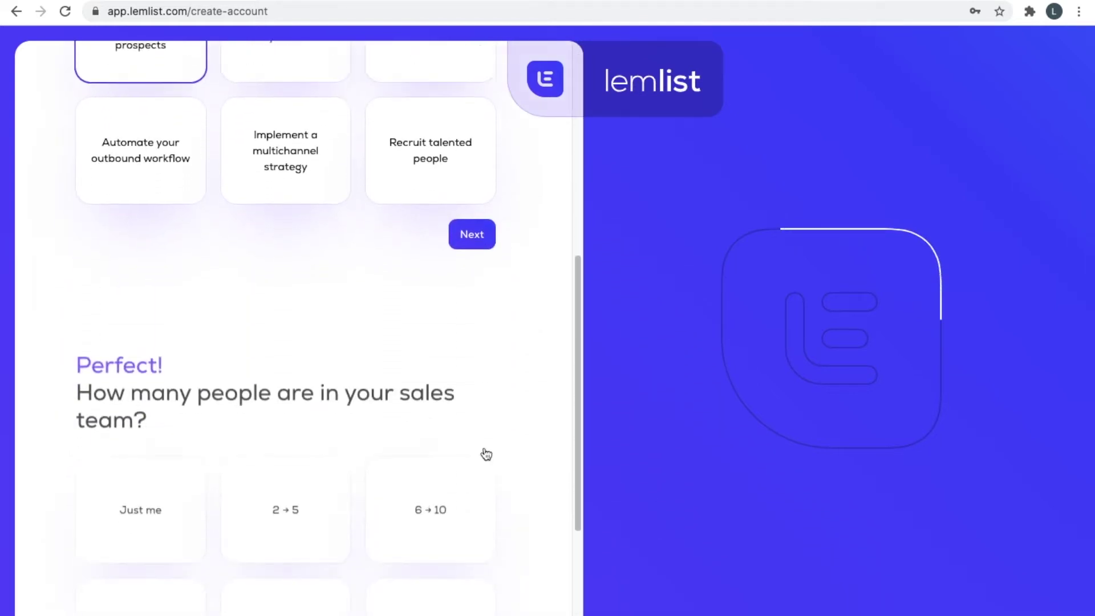
Choose sales team size 2 → 5, Light mode and the 'rockstar' level, then enter the app.
left_click(262, 285)
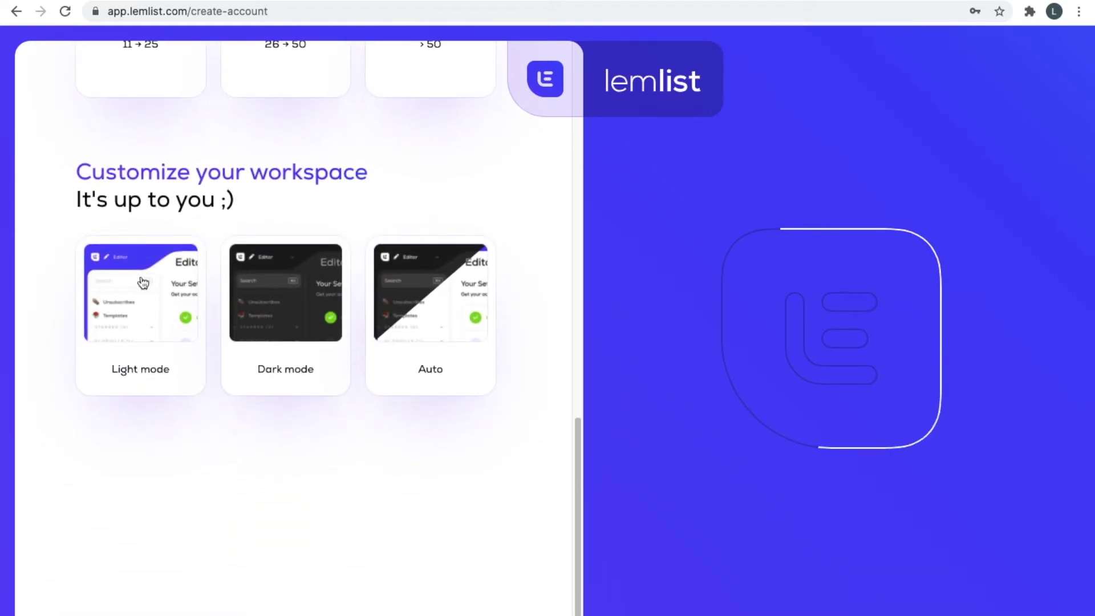
left_click(143, 283)
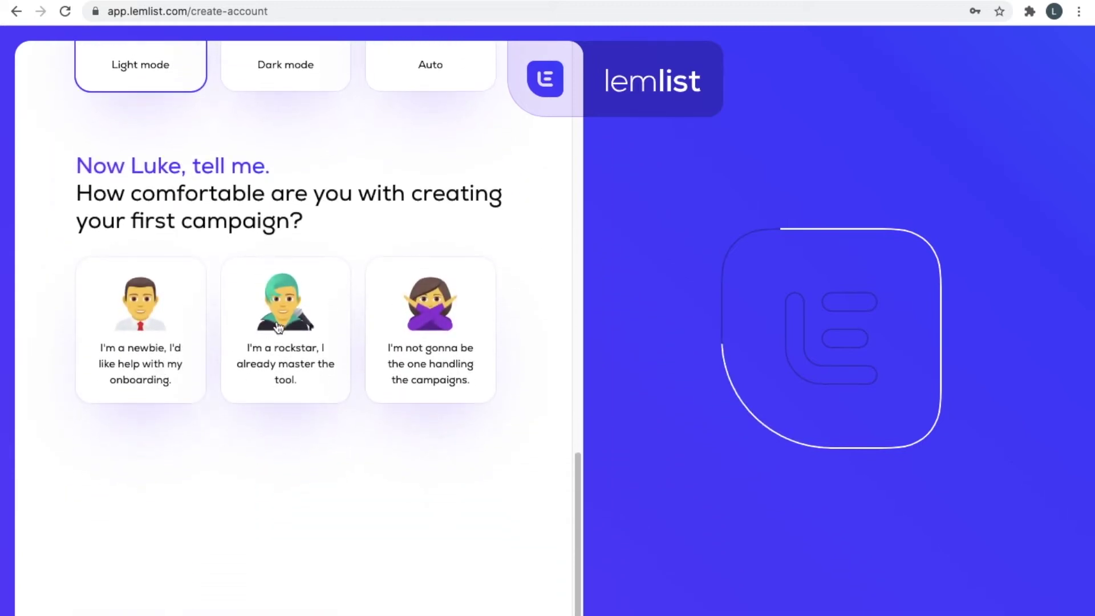
left_click(273, 334)
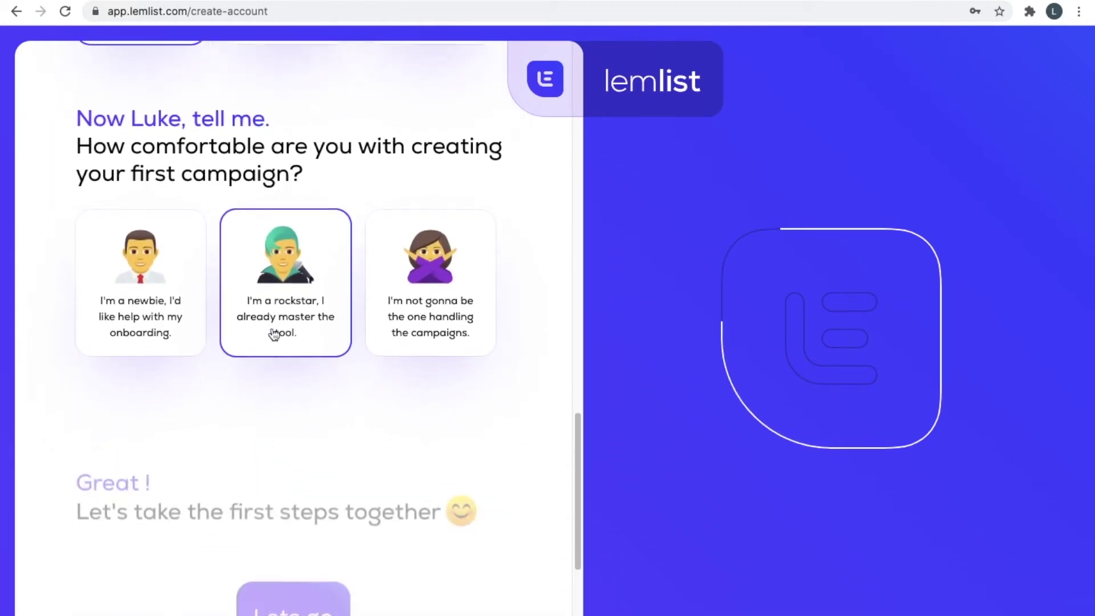
left_click(305, 327)
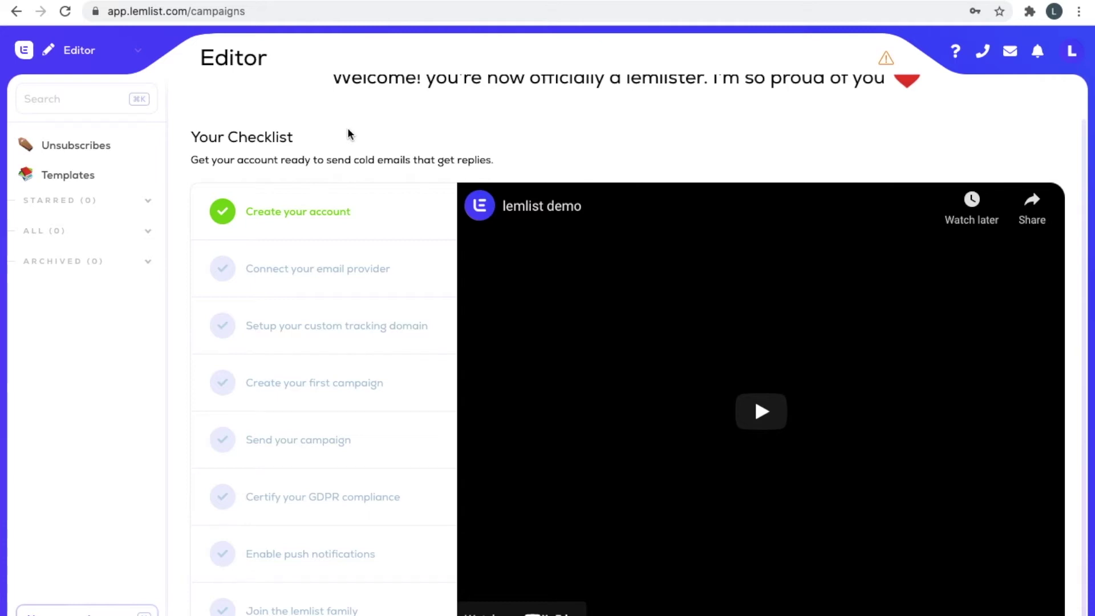
Open lemlist.com in a new tab and read through the Email personalization product page.
key("super+t")
type("lemlist")
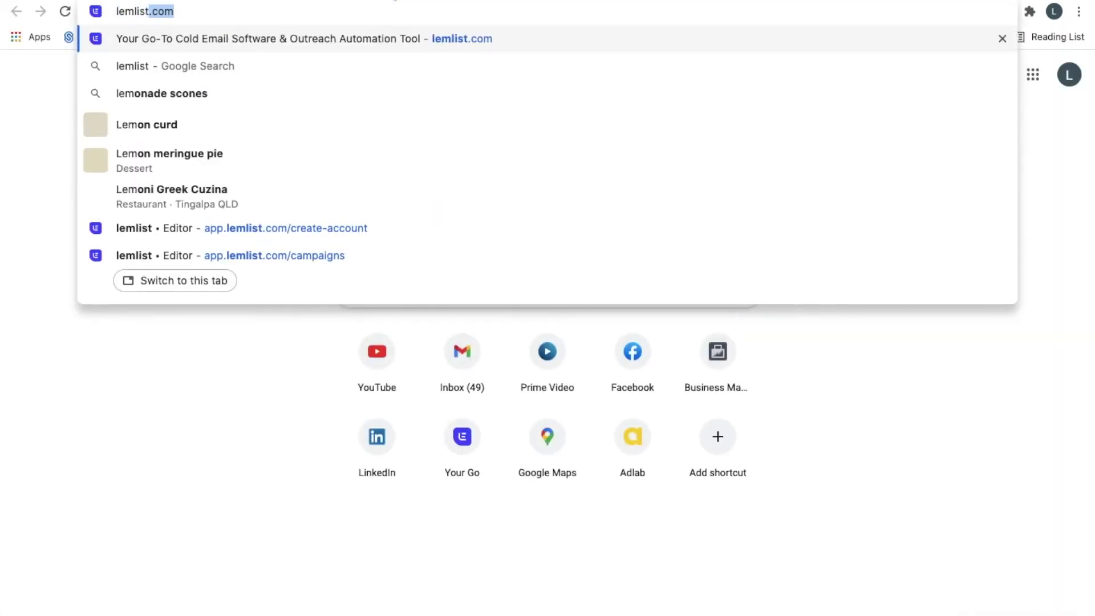
key("Return")
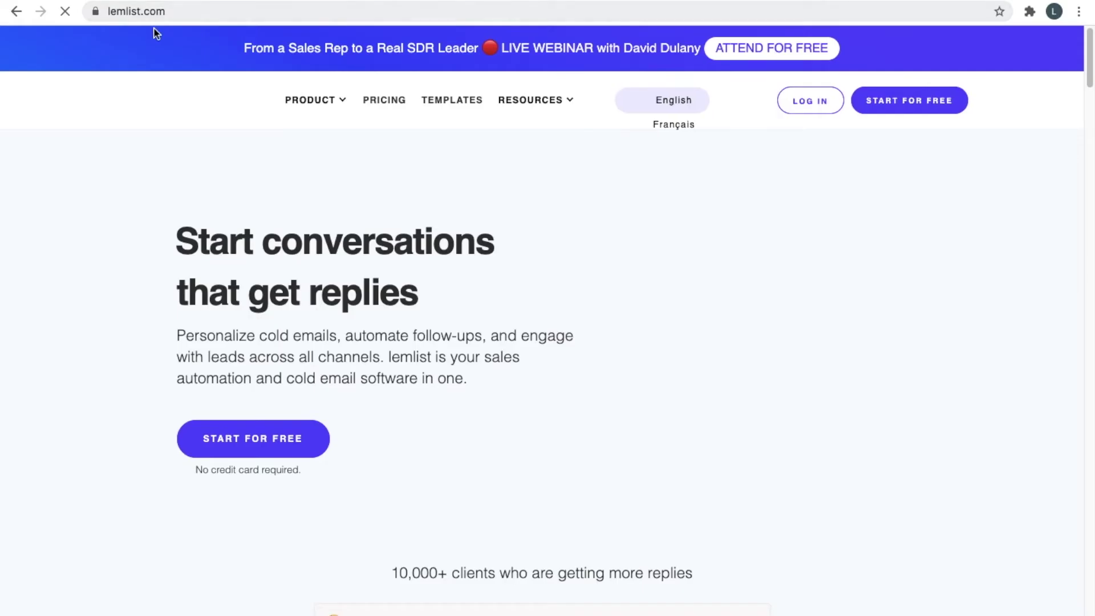
mouse_move(332, 106)
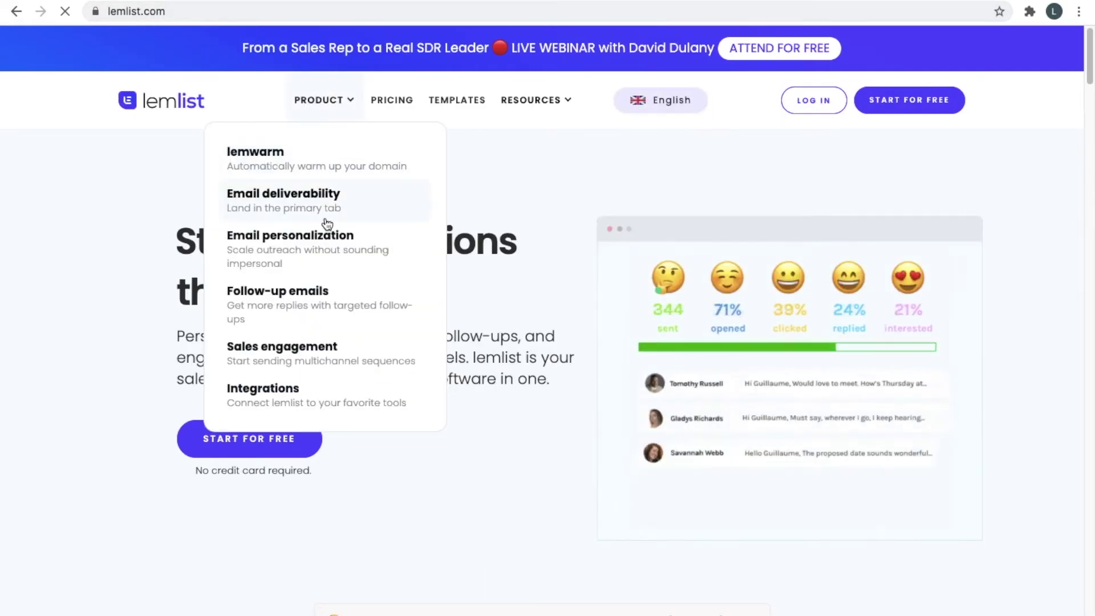
left_click(324, 239)
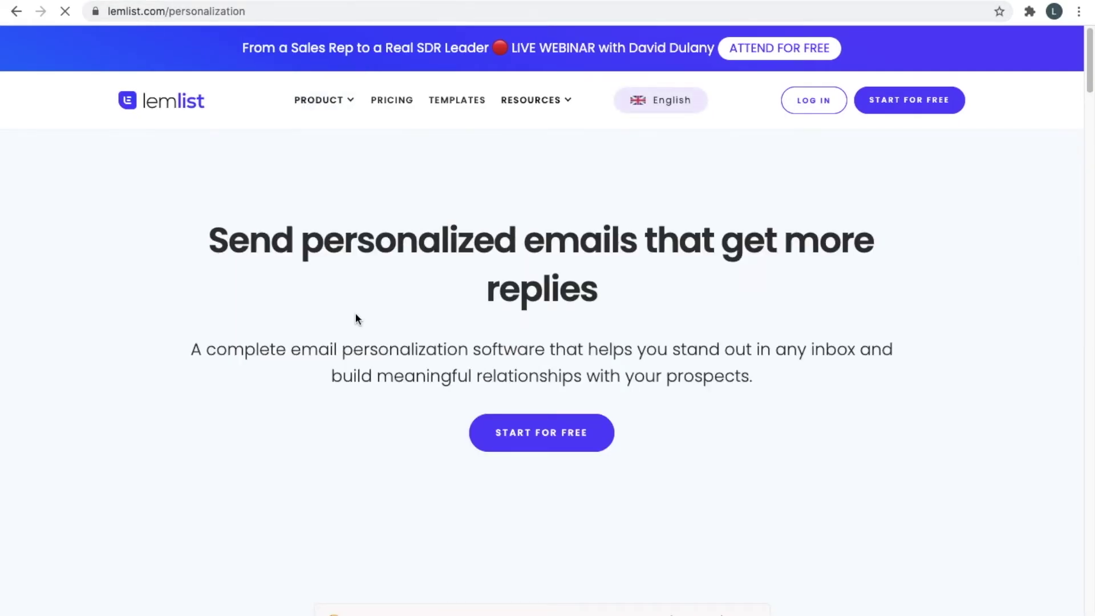
scroll(358, 316, "down", 9)
scroll(358, 323, "down", 10)
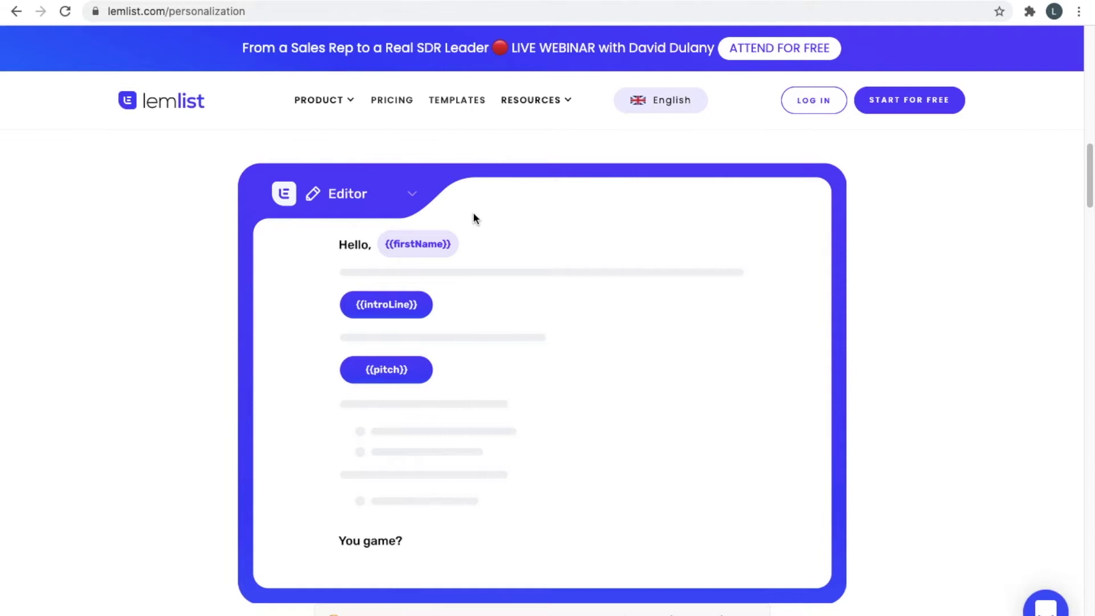
scroll(504, 236, "down", 1)
scroll(502, 217, "down", 4)
scroll(501, 213, "up", 5)
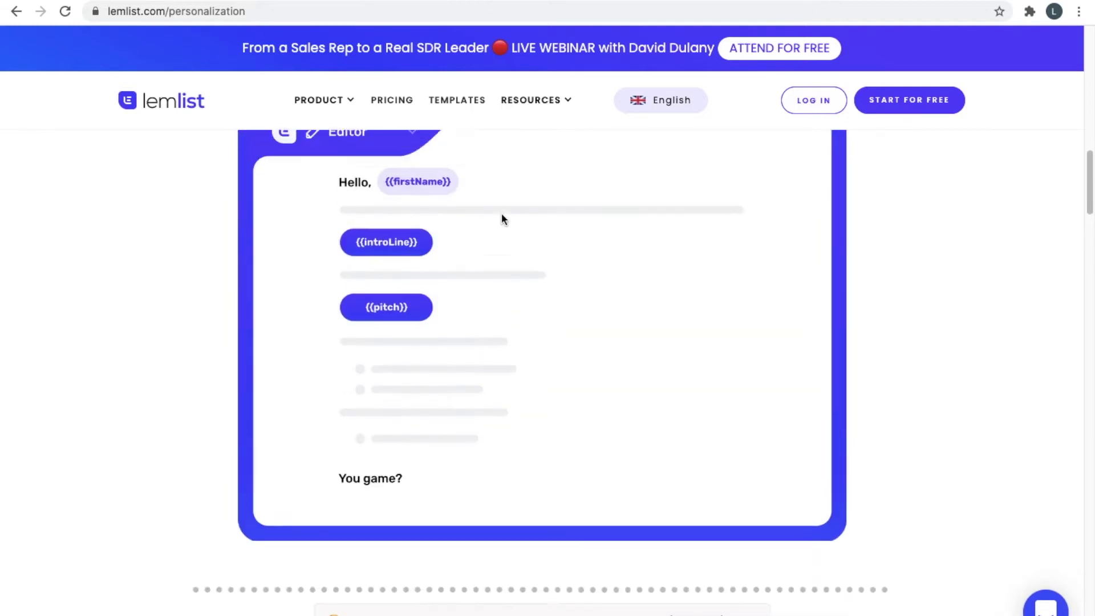
scroll(358, 197, "down", 1)
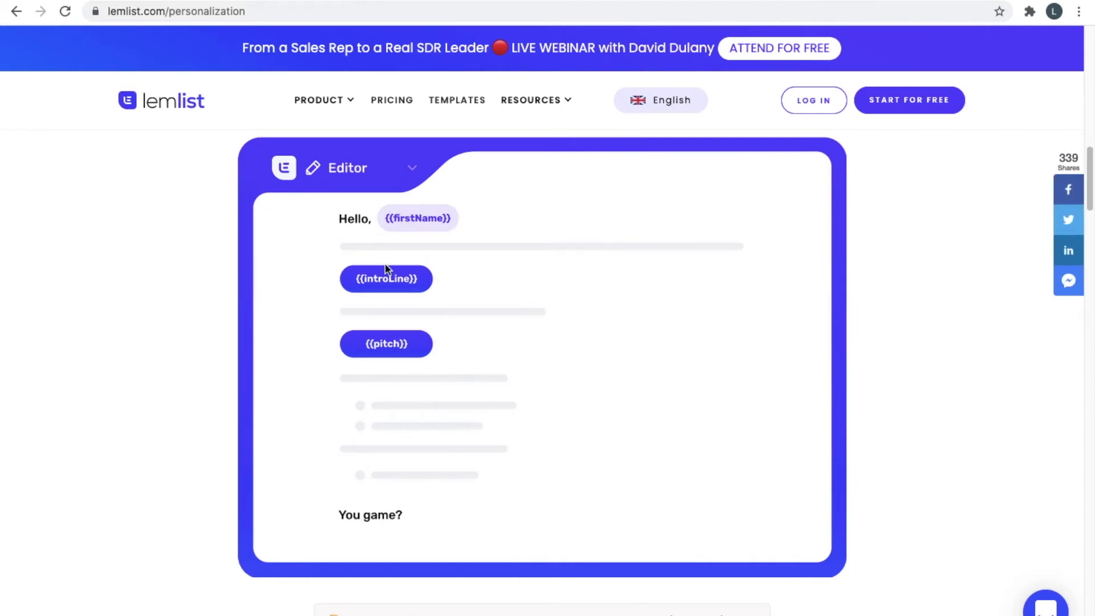
scroll(429, 303, "down", 2)
scroll(374, 221, "up", 1)
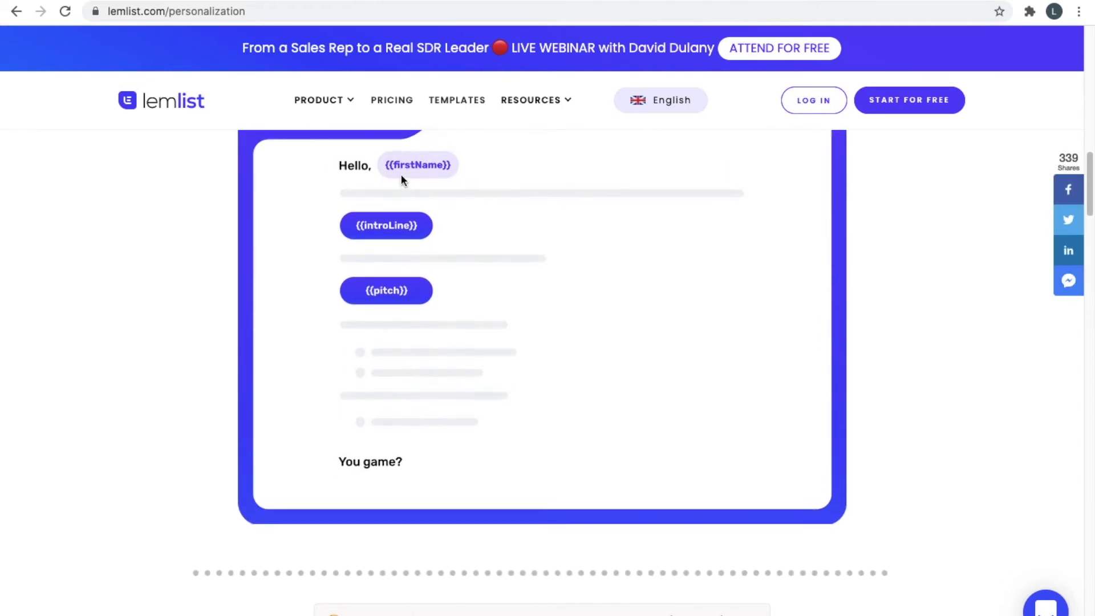
scroll(401, 292, "down", 12)
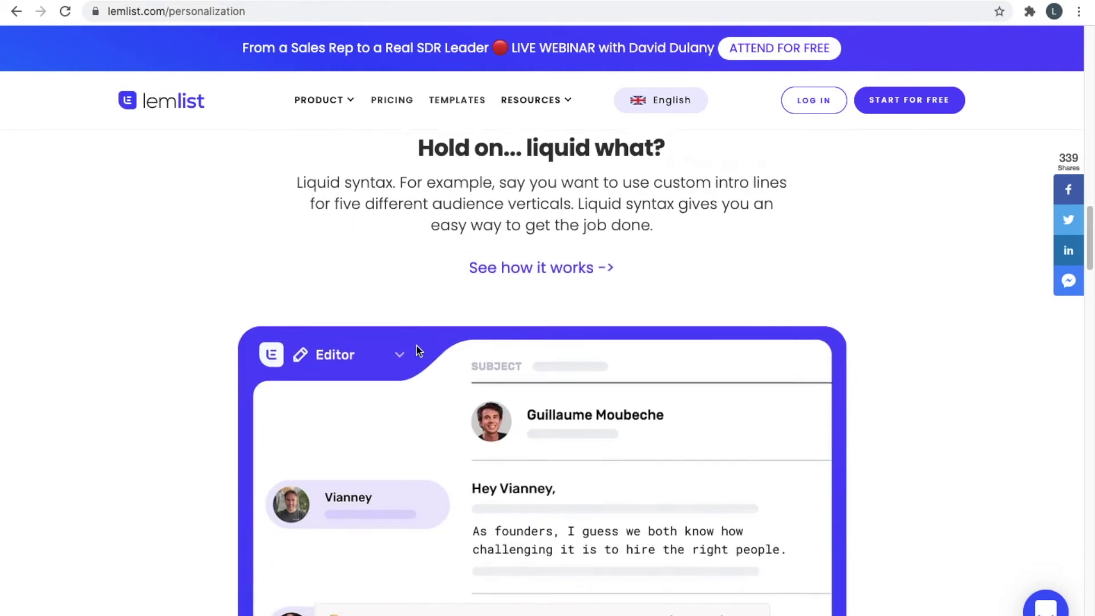
scroll(425, 374, "down", 8)
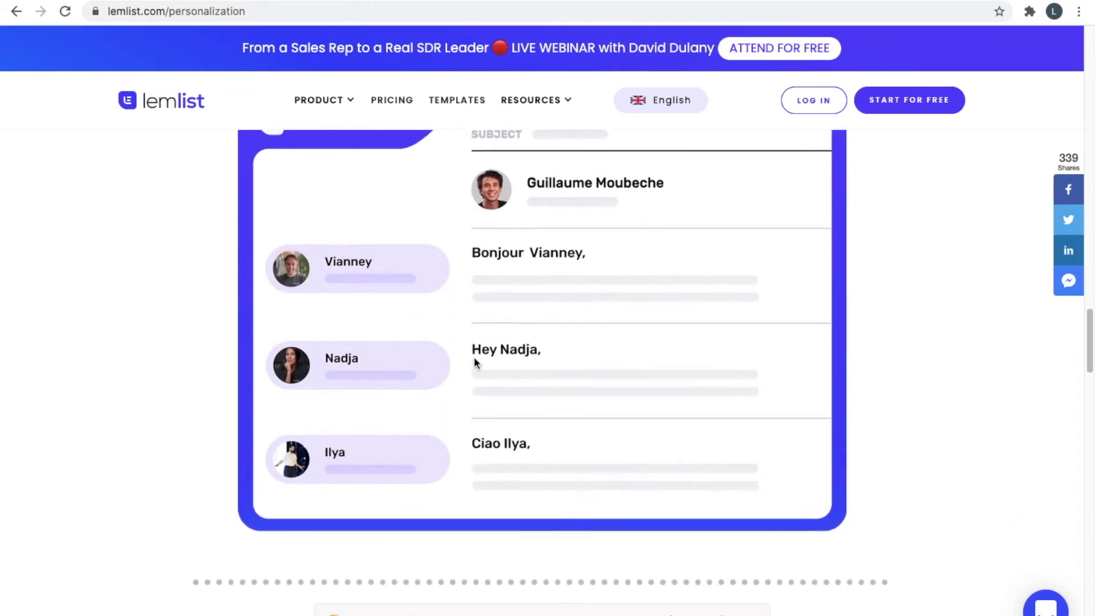
scroll(477, 362, "down", 7)
scroll(503, 215, "down", 10)
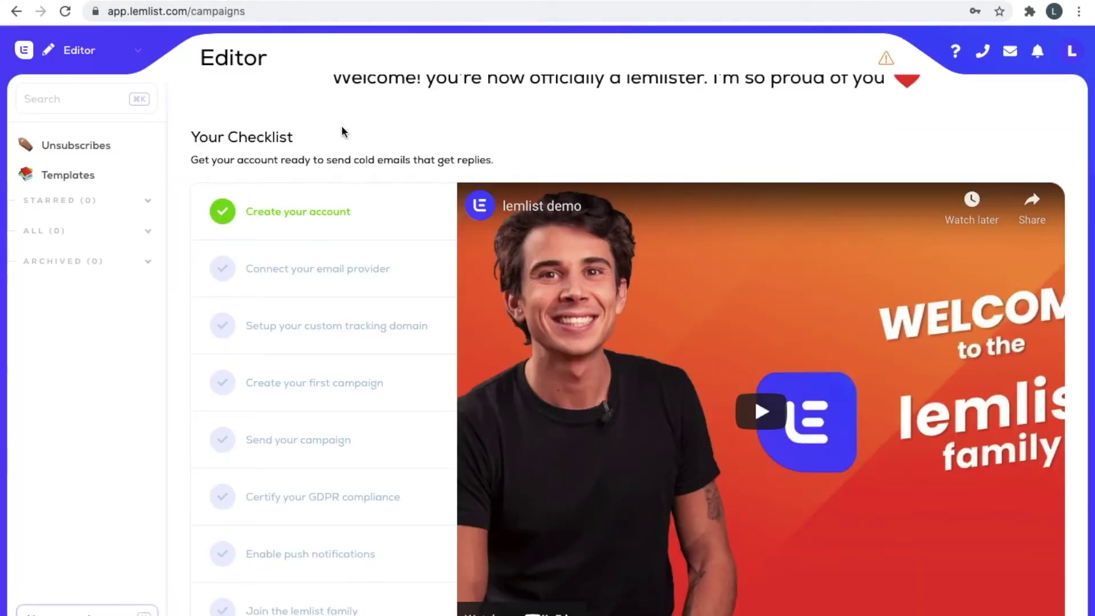
scroll(342, 132, "down", 1)
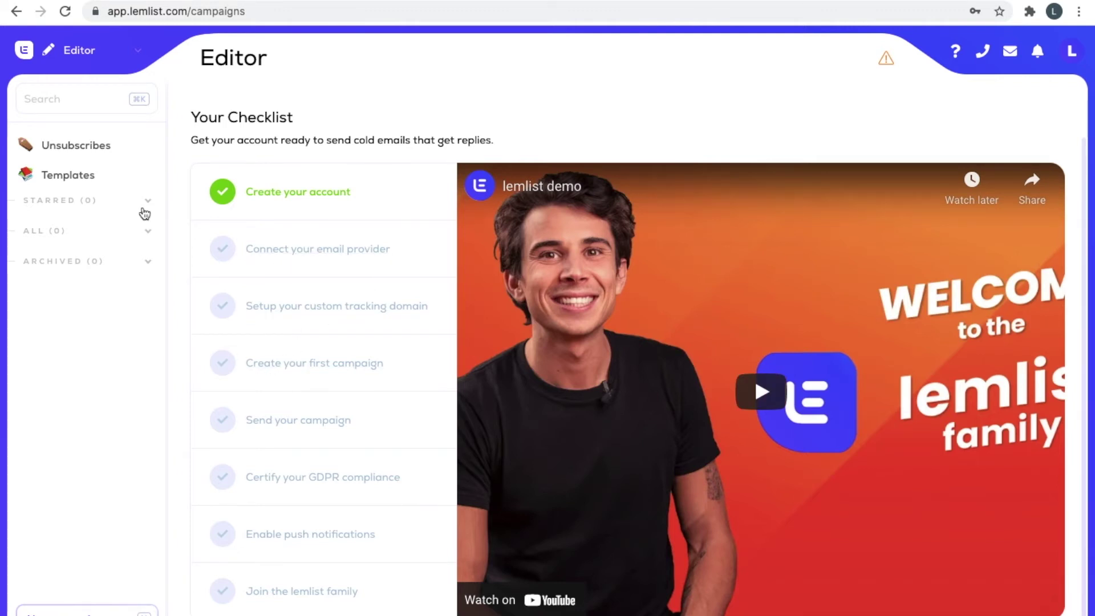
Check the workspace sections list on the dashboard, then create the first campaign.
left_click(117, 58)
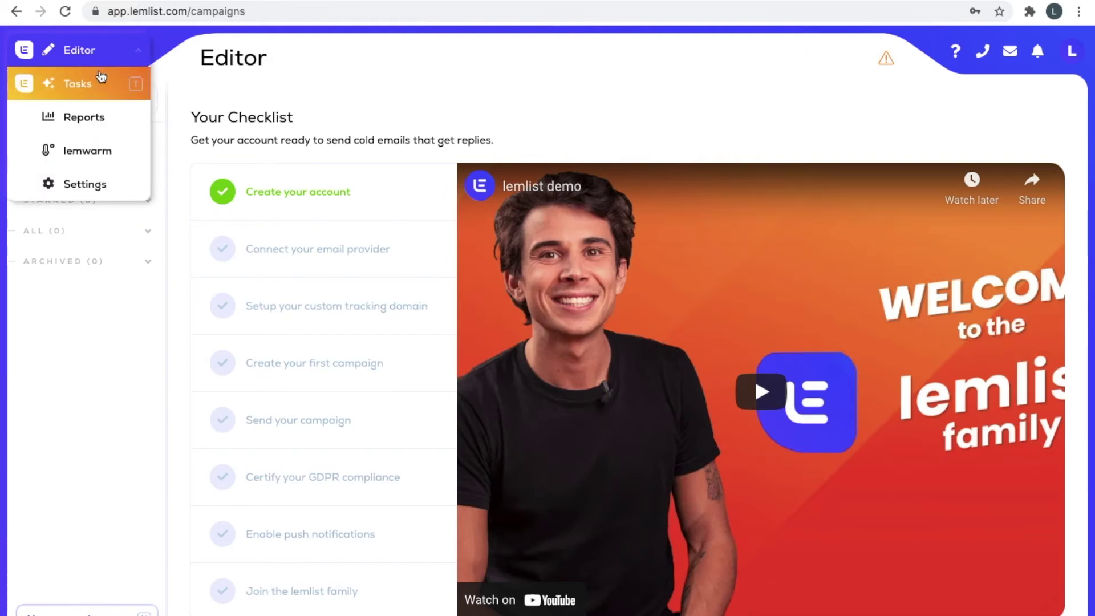
left_click(281, 228)
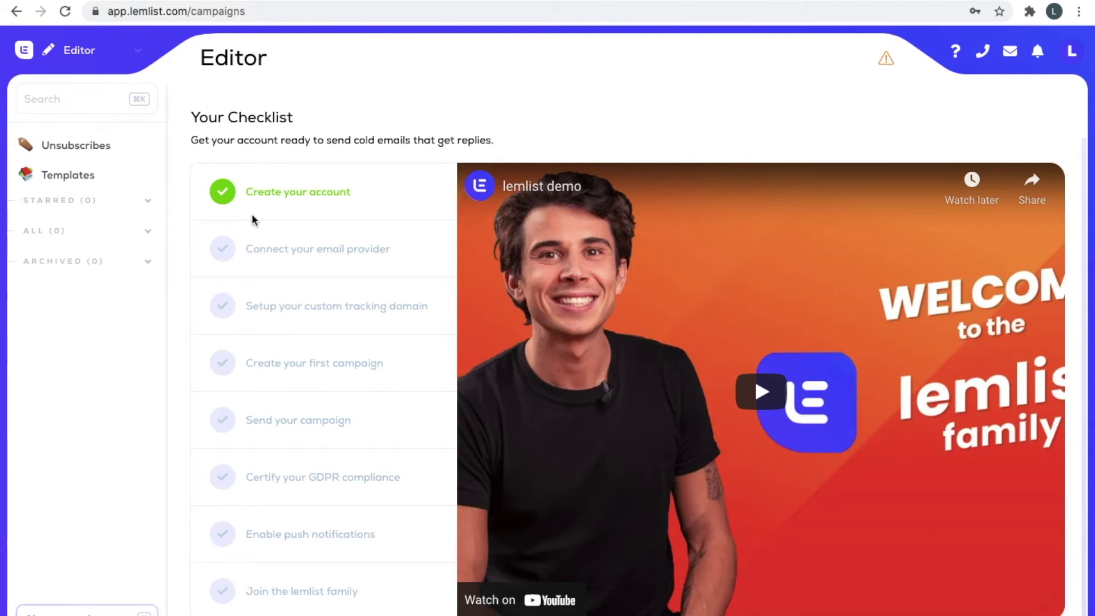
left_click(322, 372)
left_click(96, 57)
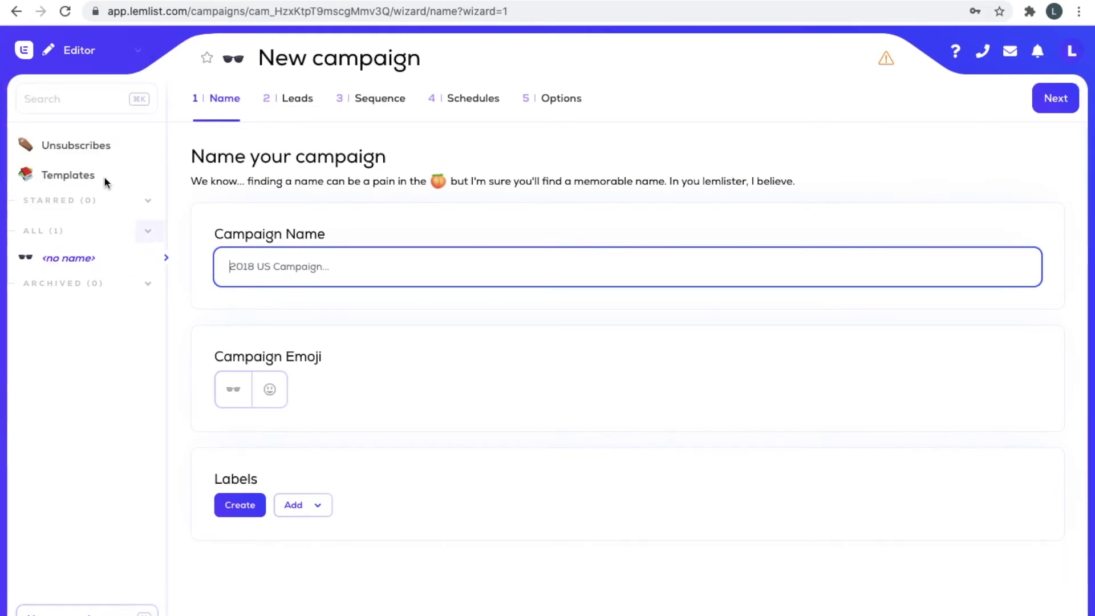
Name the campaign 'Lead Gen', pick the basketball emoji from Activity, and continue to Leads.
left_click(266, 264)
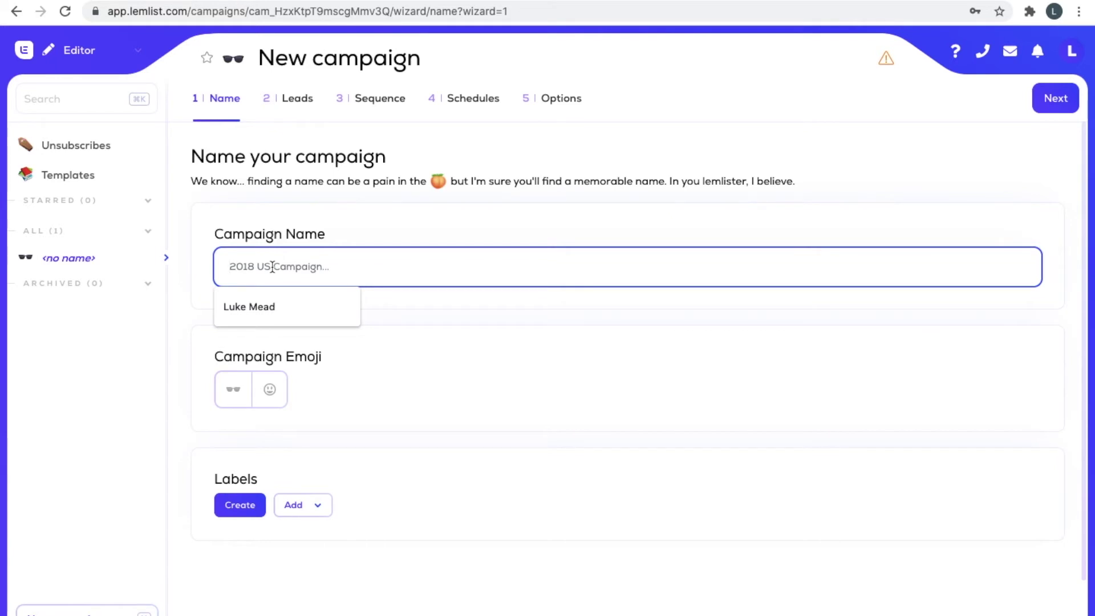
type("Lead Gen")
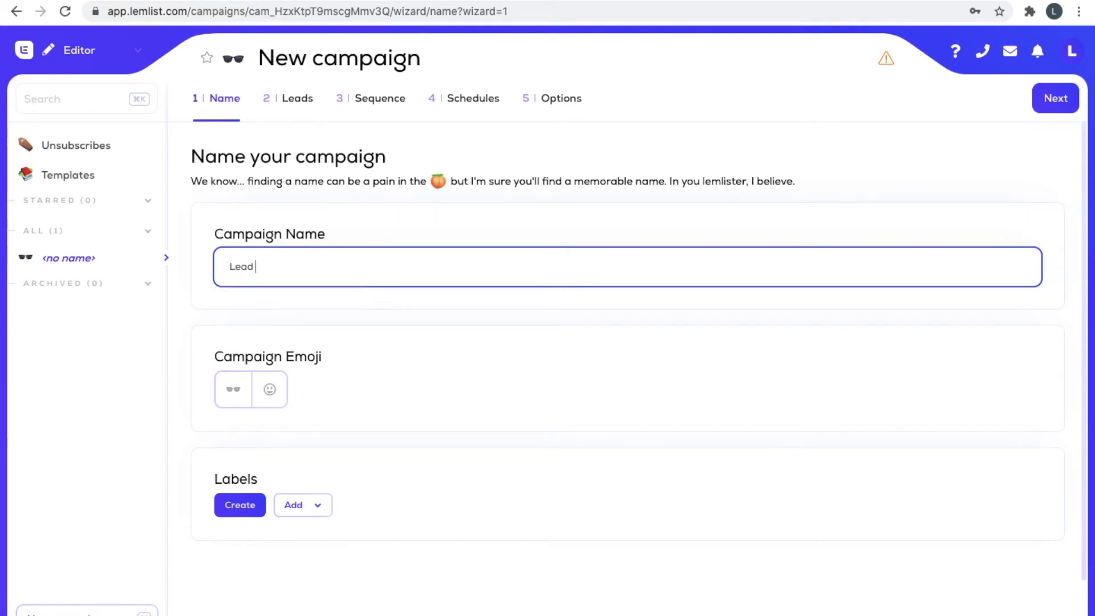
left_click(261, 389)
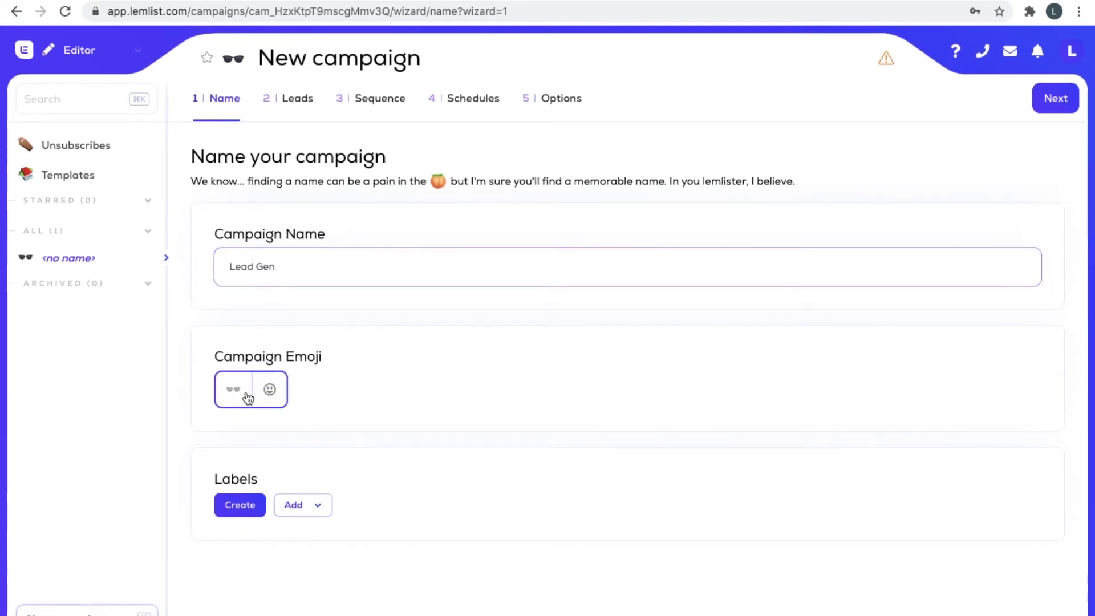
left_click(269, 389)
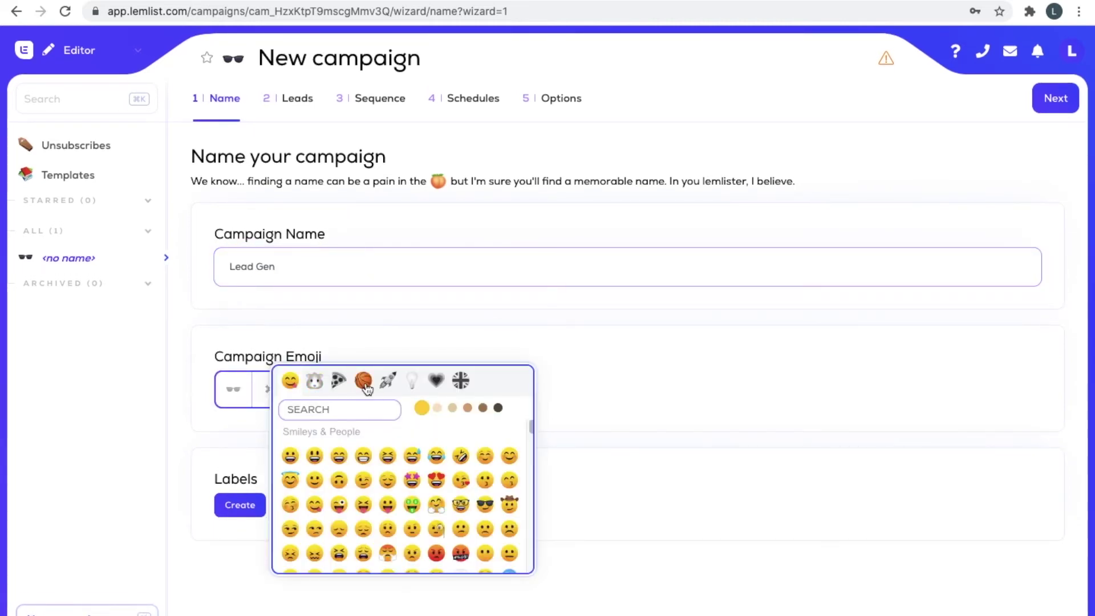
left_click(364, 383)
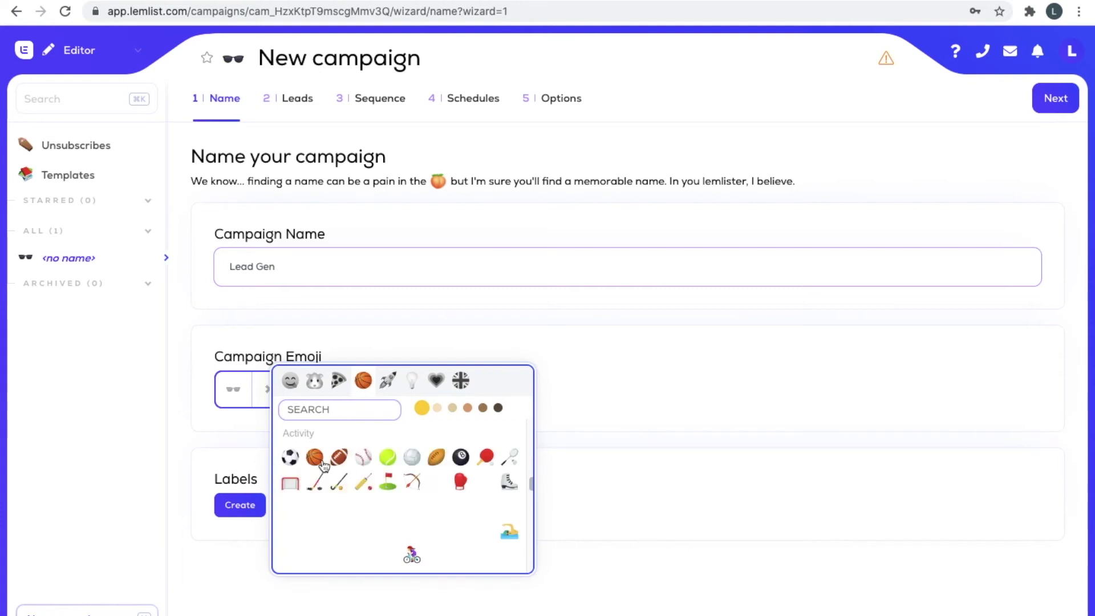
left_click(314, 456)
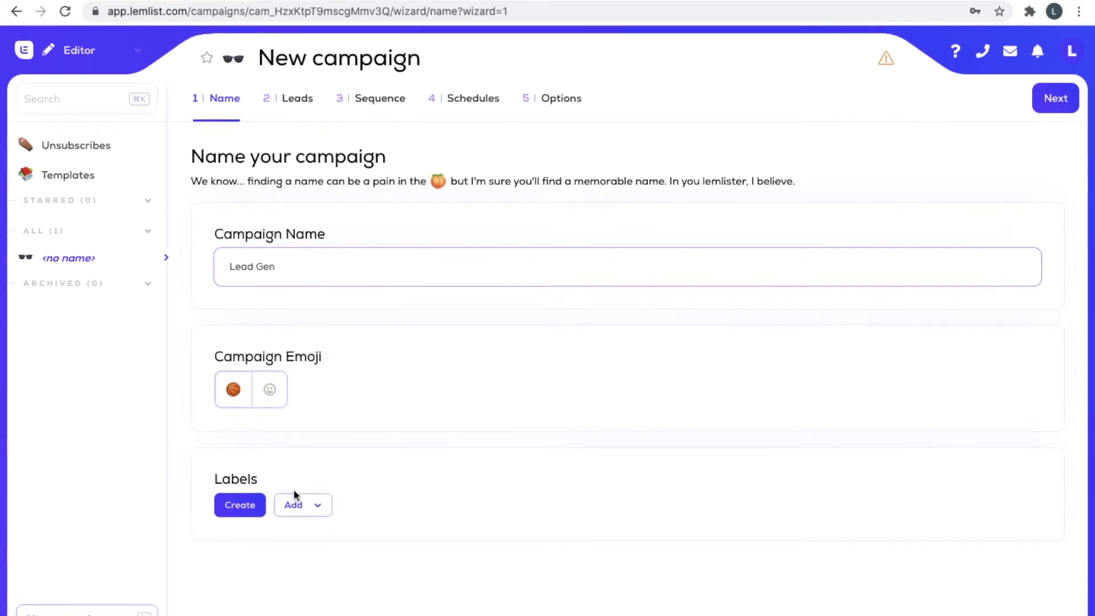
left_click(1033, 110)
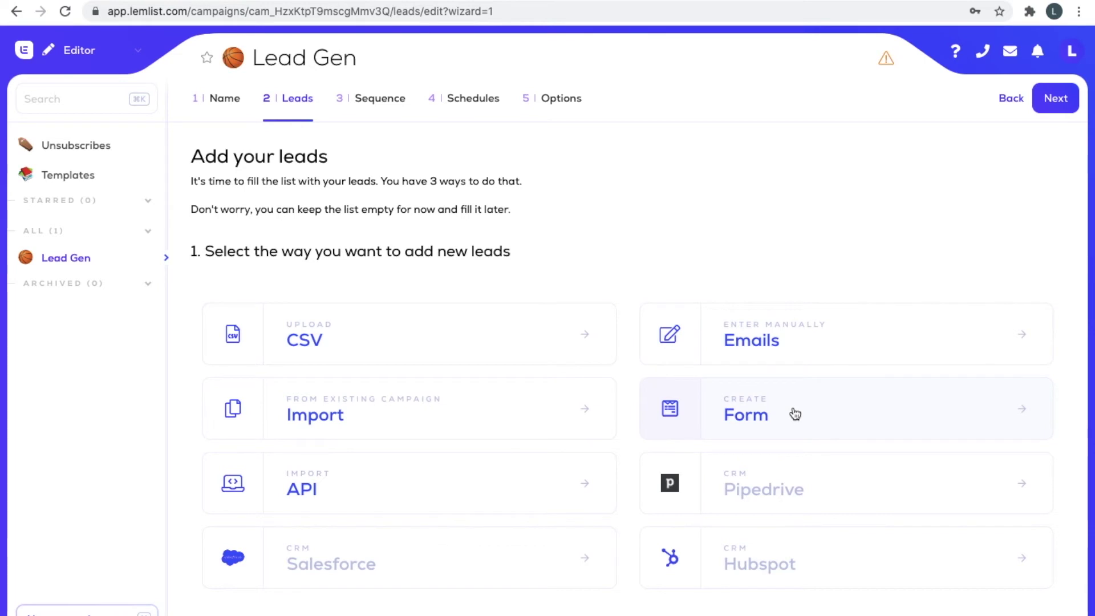
Manually enter two lead e-mail addresses and confirm their import in the Csv Summary Report.
left_click(787, 346)
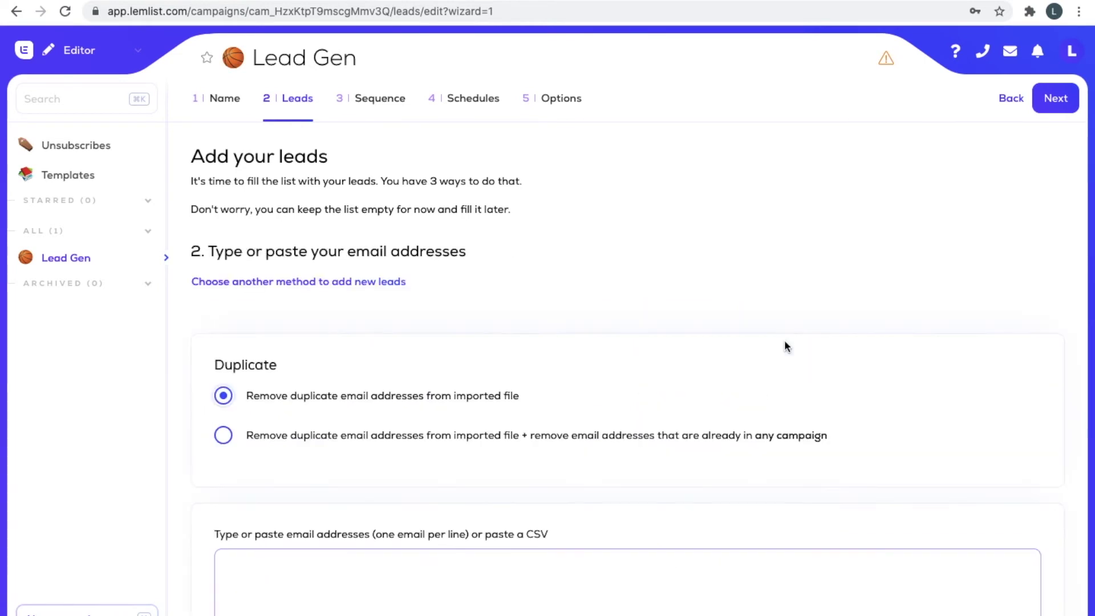
scroll(787, 345, "down", 2)
left_click(514, 488)
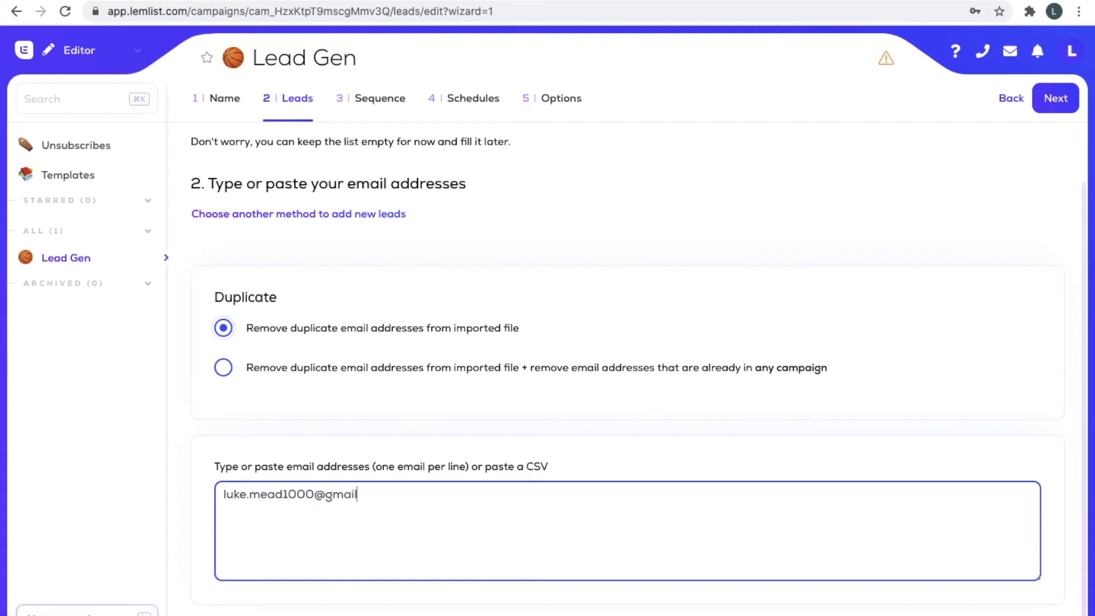
key("super+a")
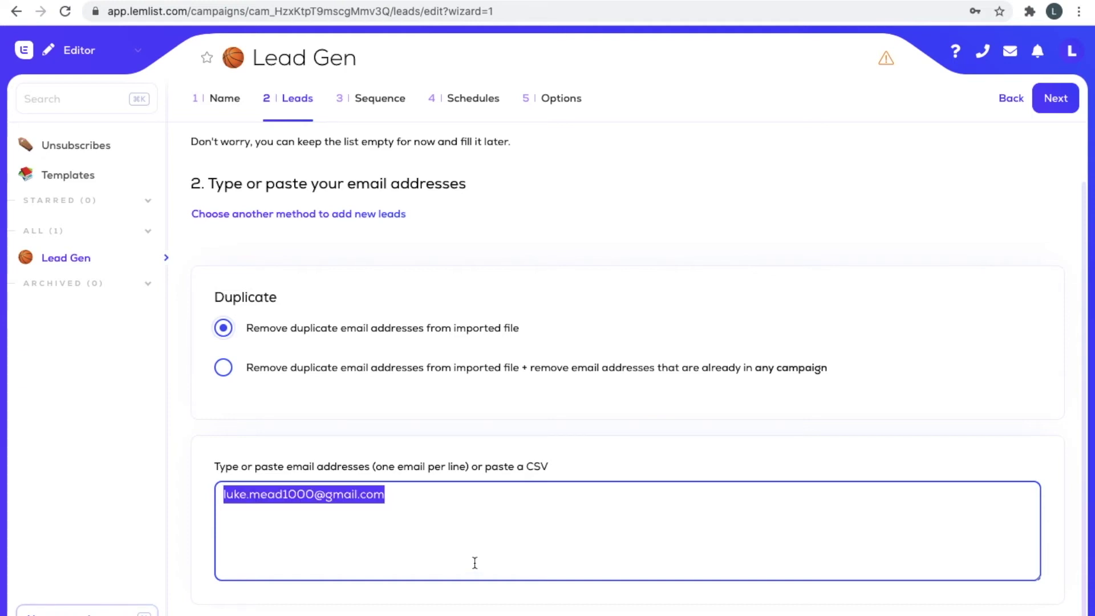
left_click(470, 550)
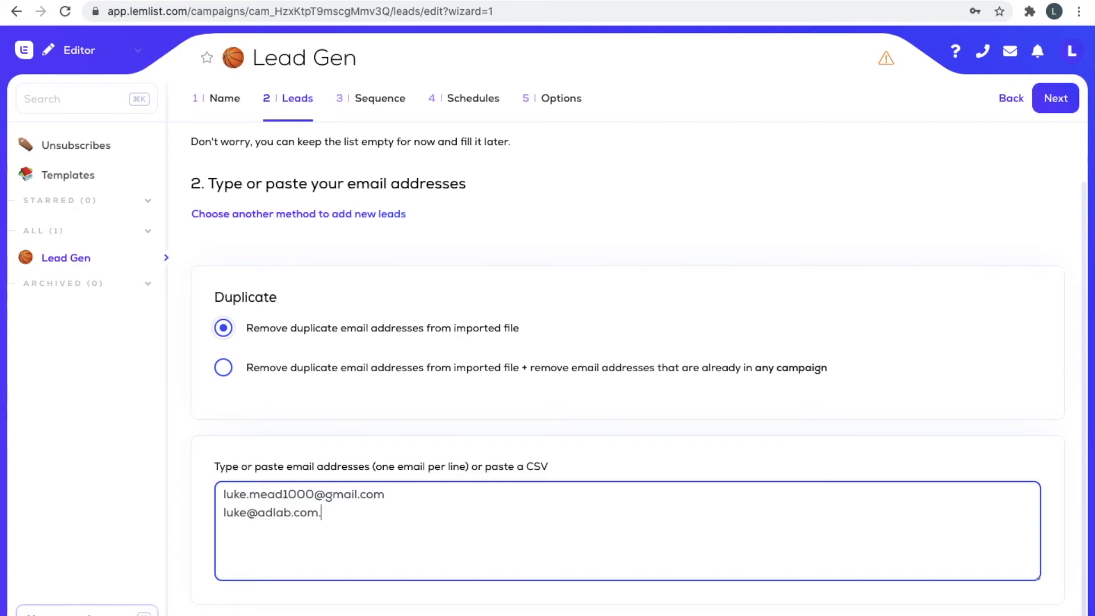
left_click(628, 312)
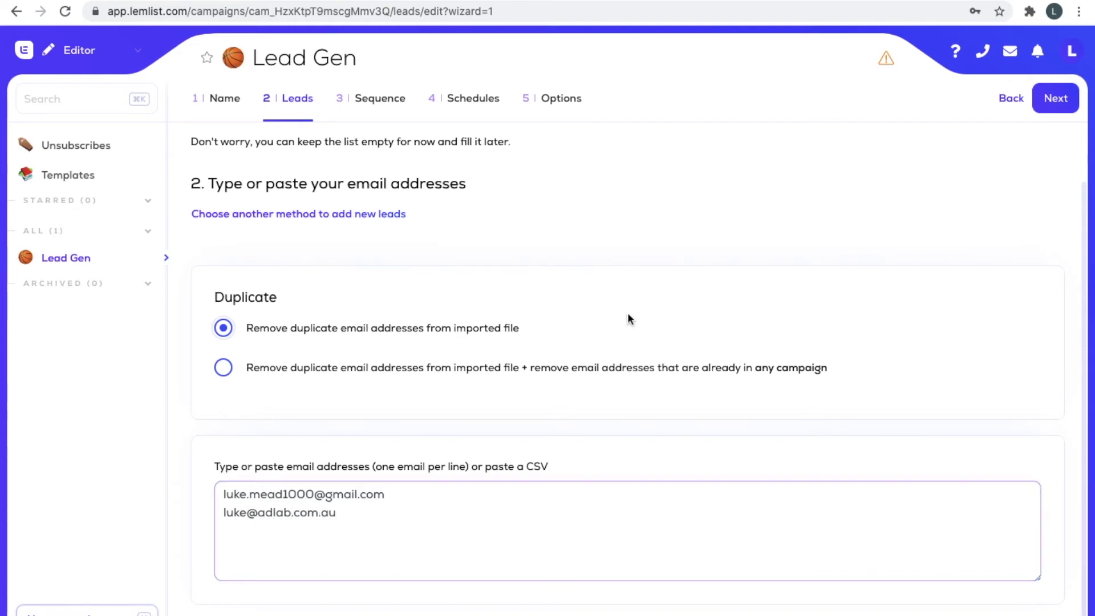
left_click(1048, 107)
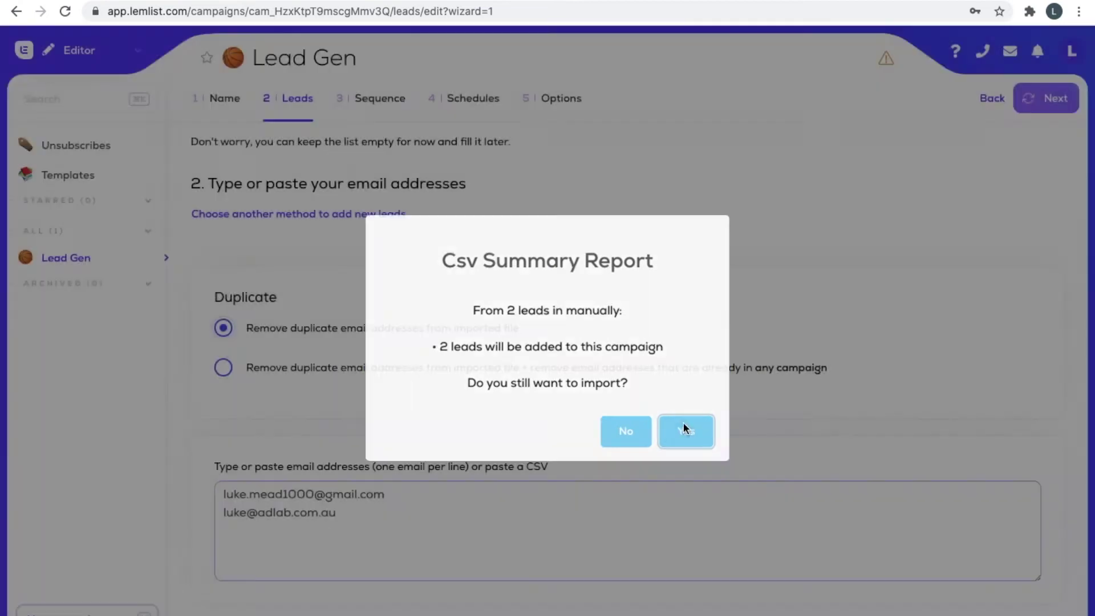
left_click(685, 425)
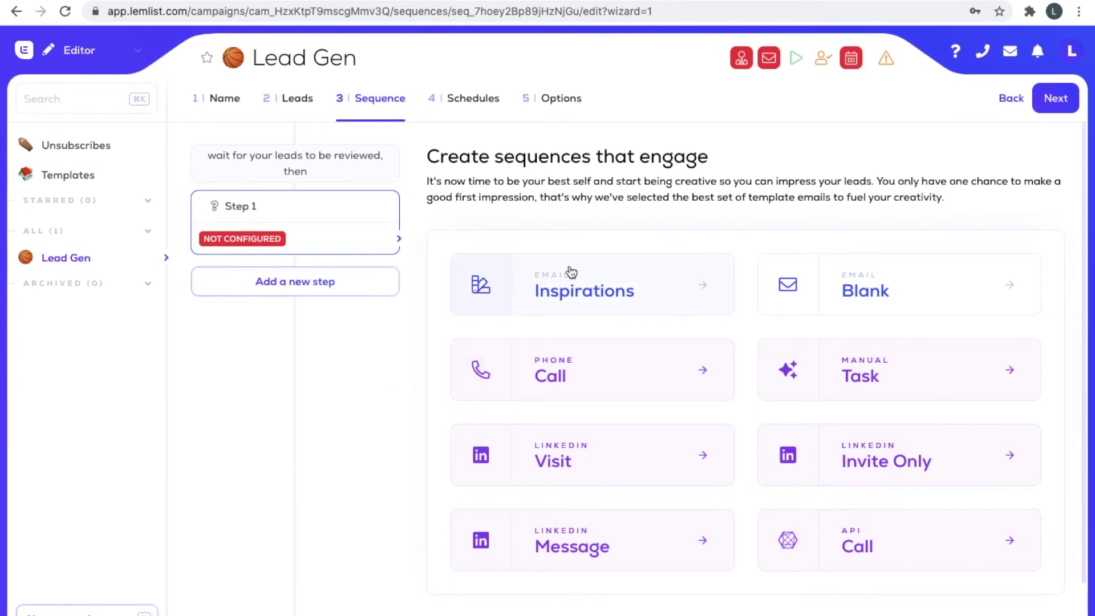
Browse the Email Inspirations templates for Step 1 and preview '#1 Get clients as a freelancer'.
left_click(589, 276)
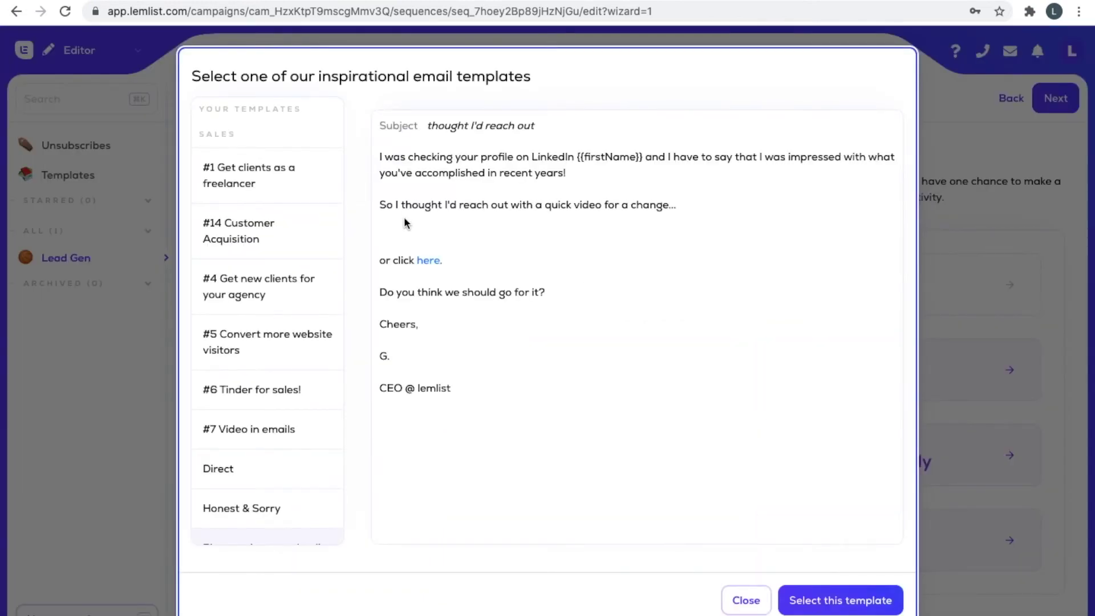
scroll(239, 214, "down", 2)
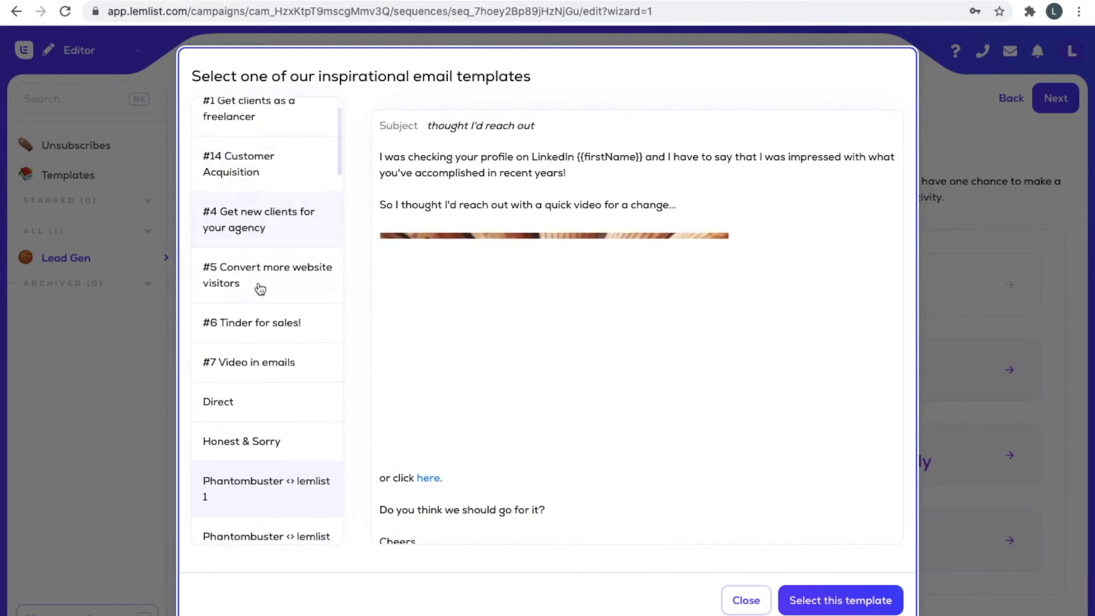
scroll(260, 289, "down", 1)
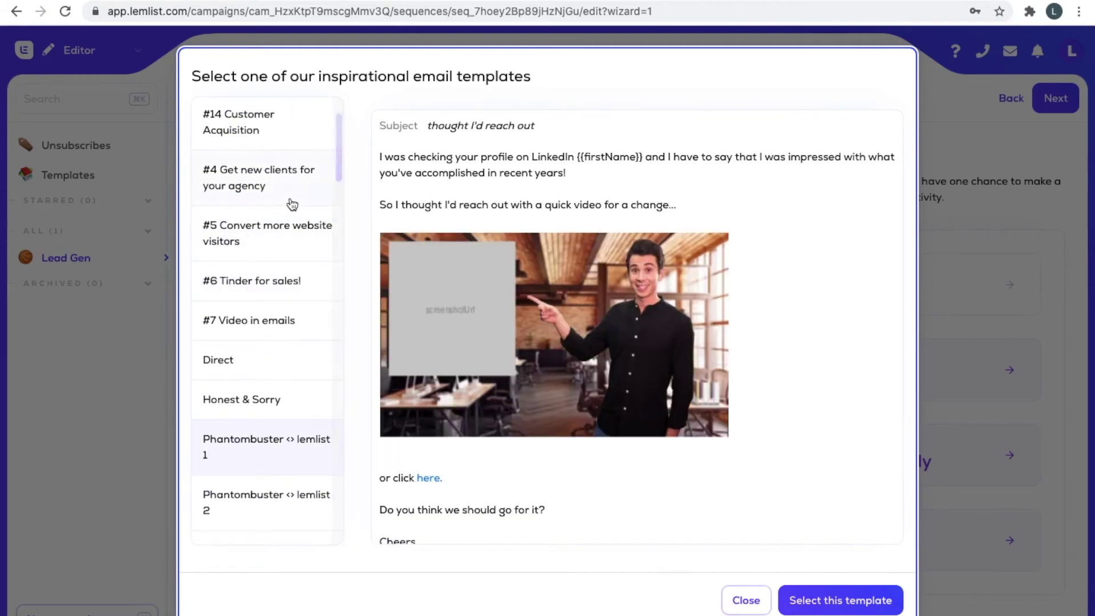
scroll(296, 249, "up", 2)
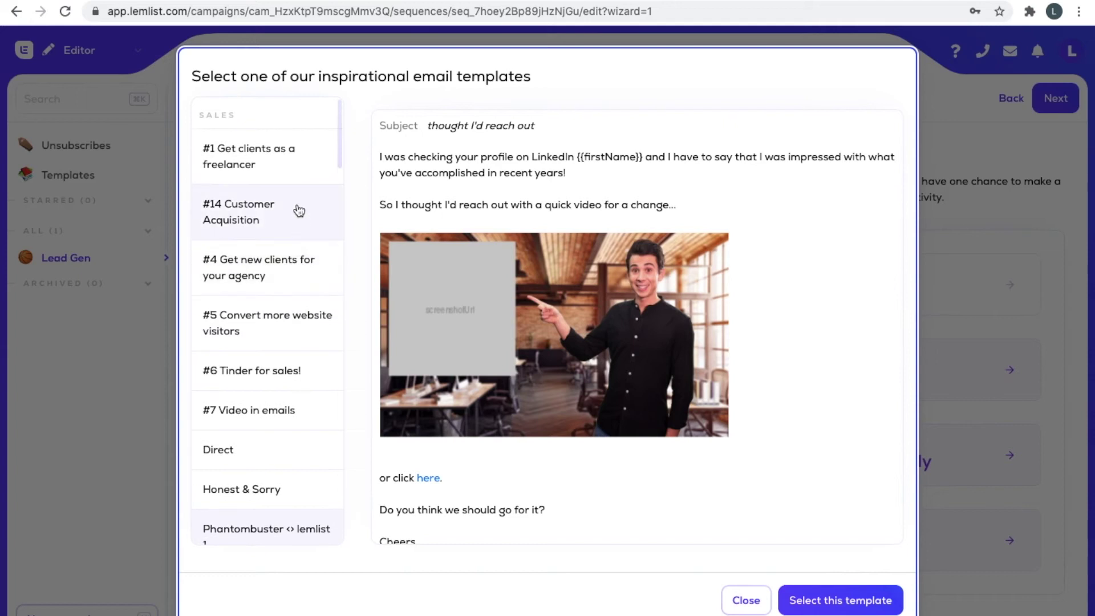
scroll(298, 211, "up", 1)
scroll(274, 181, "down", 3)
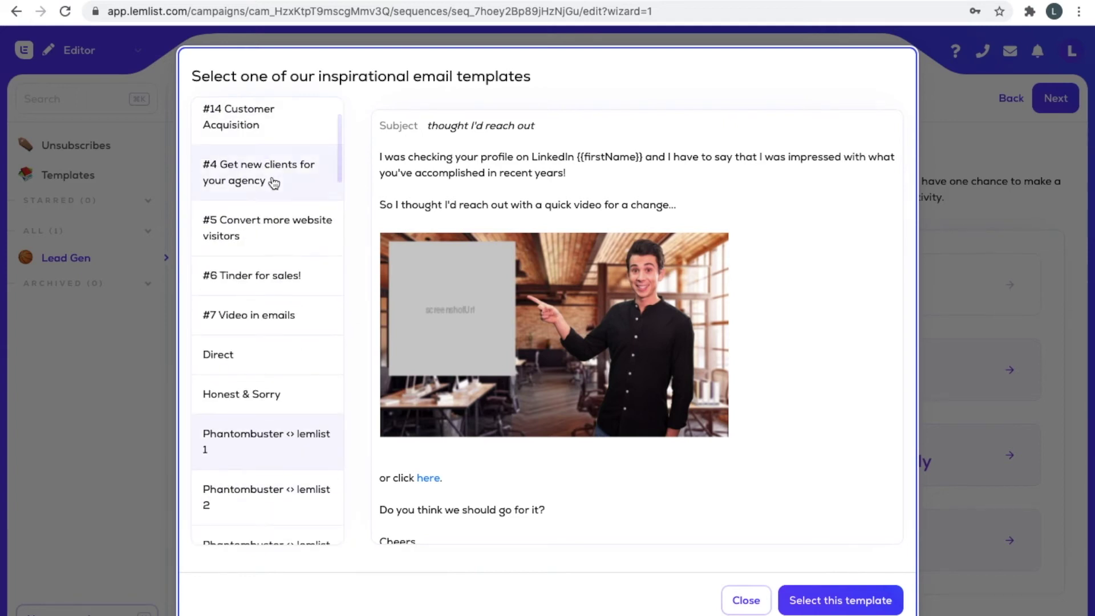
scroll(274, 176, "up", 2)
scroll(269, 240, "down", 6)
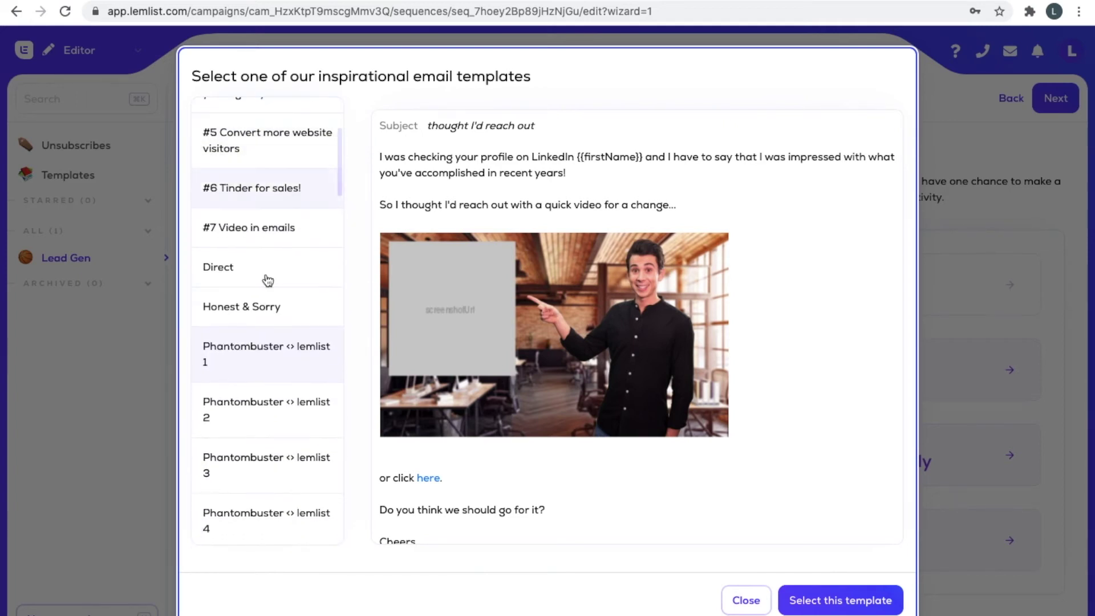
scroll(293, 222, "up", 7)
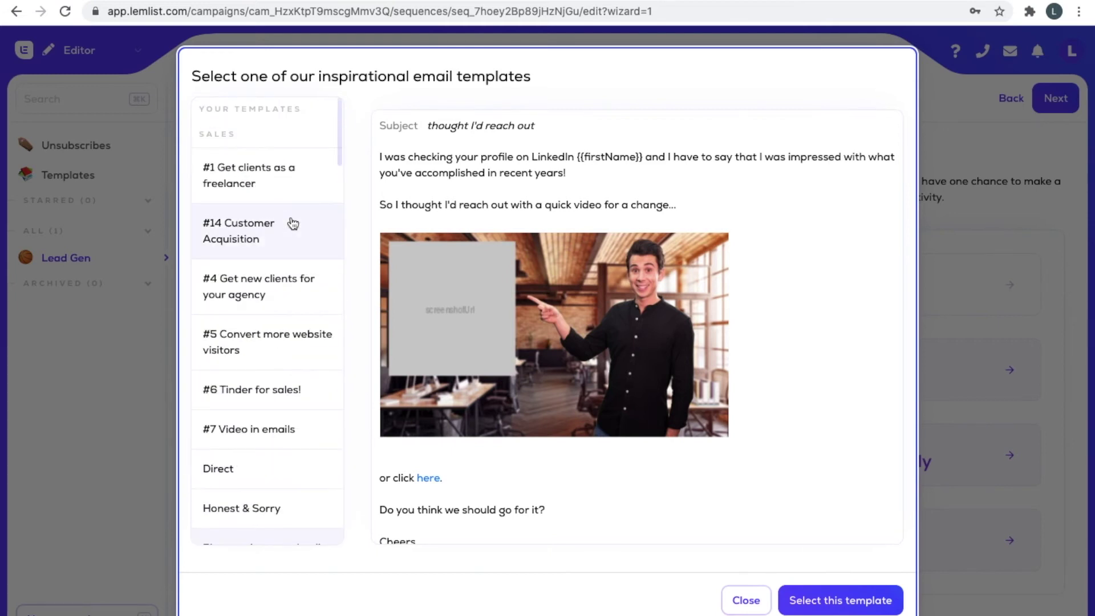
left_click(289, 190)
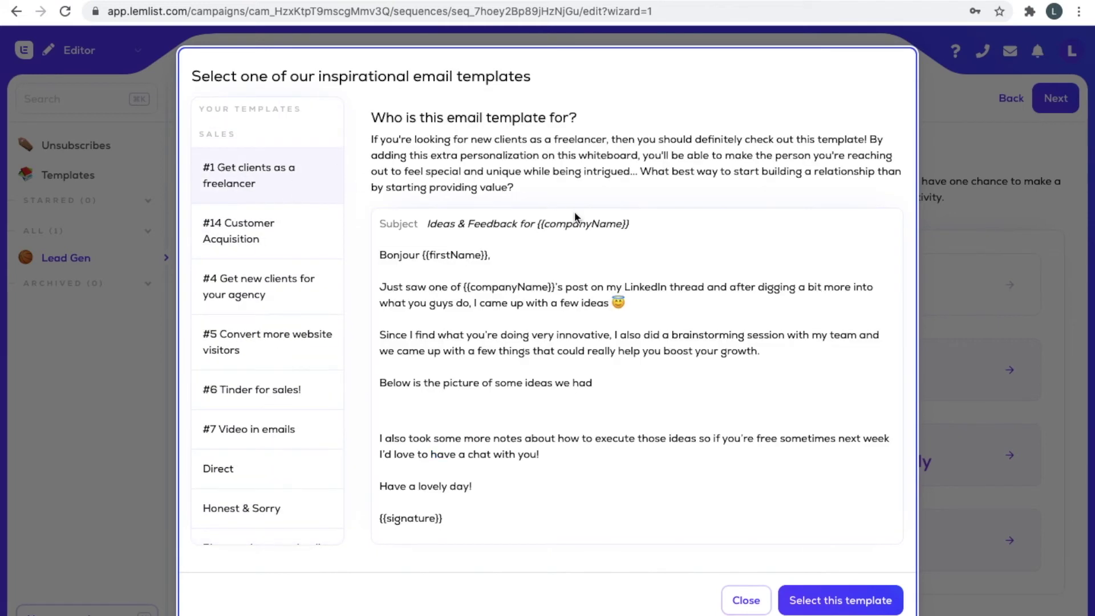
Inspect the template's {{companyName}} subject and {{firstName}} greeting, scrolling down to the whiteboard image.
scroll(503, 298, "down", 1)
scroll(491, 279, "up", 1)
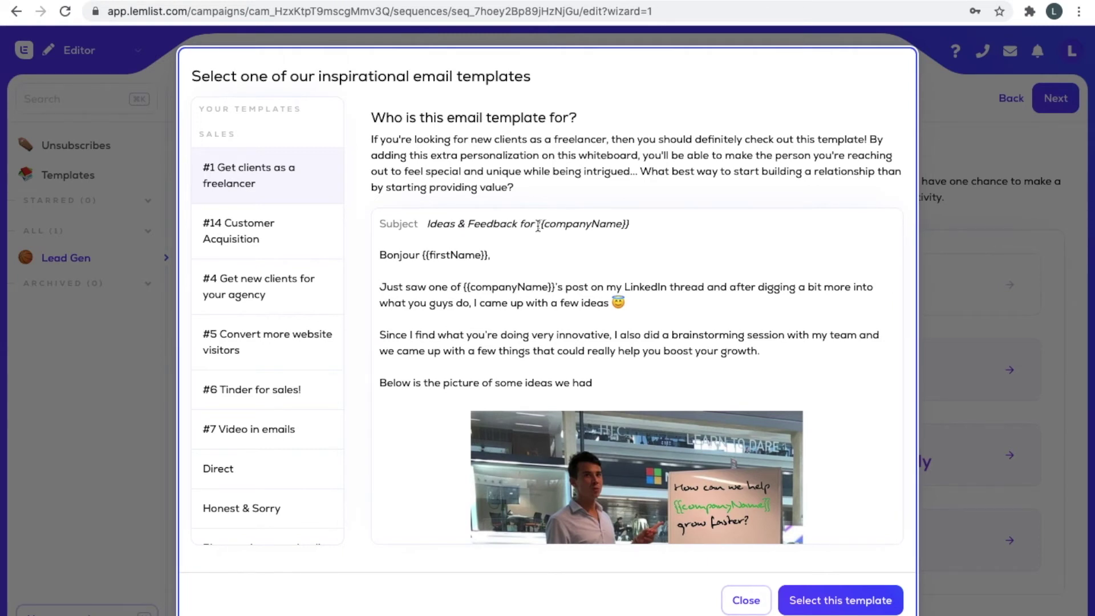
left_click_drag(537, 223, 638, 235)
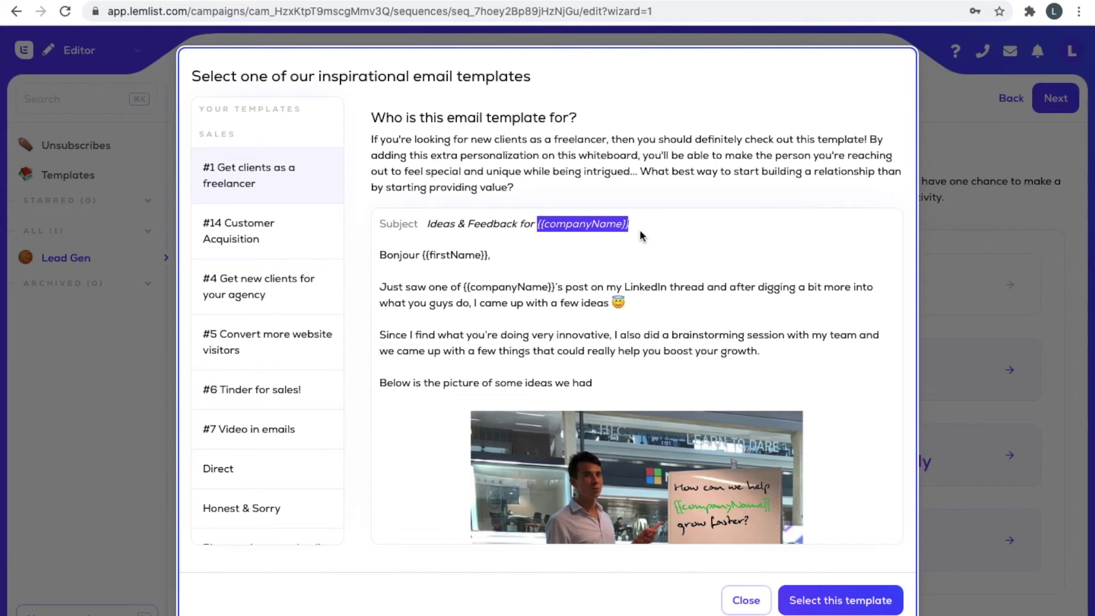
left_click(428, 256)
left_click_drag(417, 257, 489, 258)
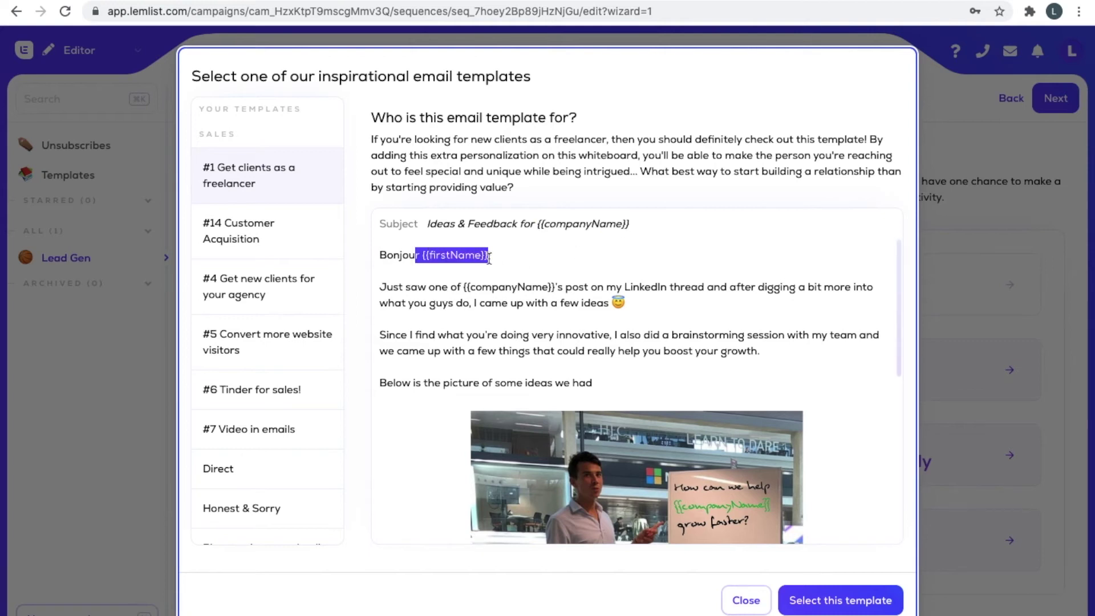
scroll(491, 266, "down", 1)
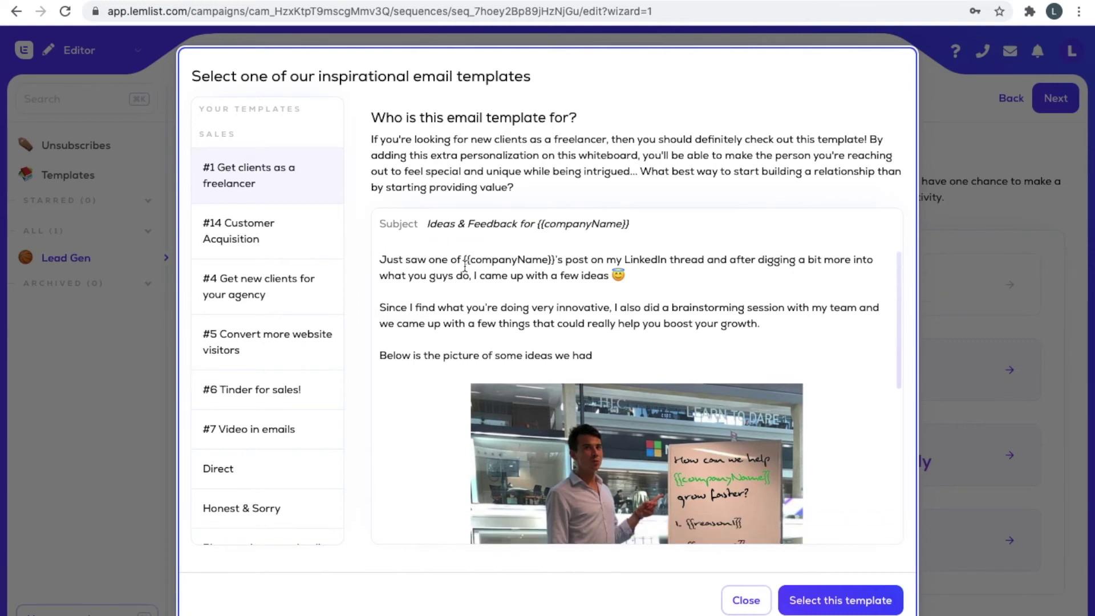
scroll(464, 267, "down", 5)
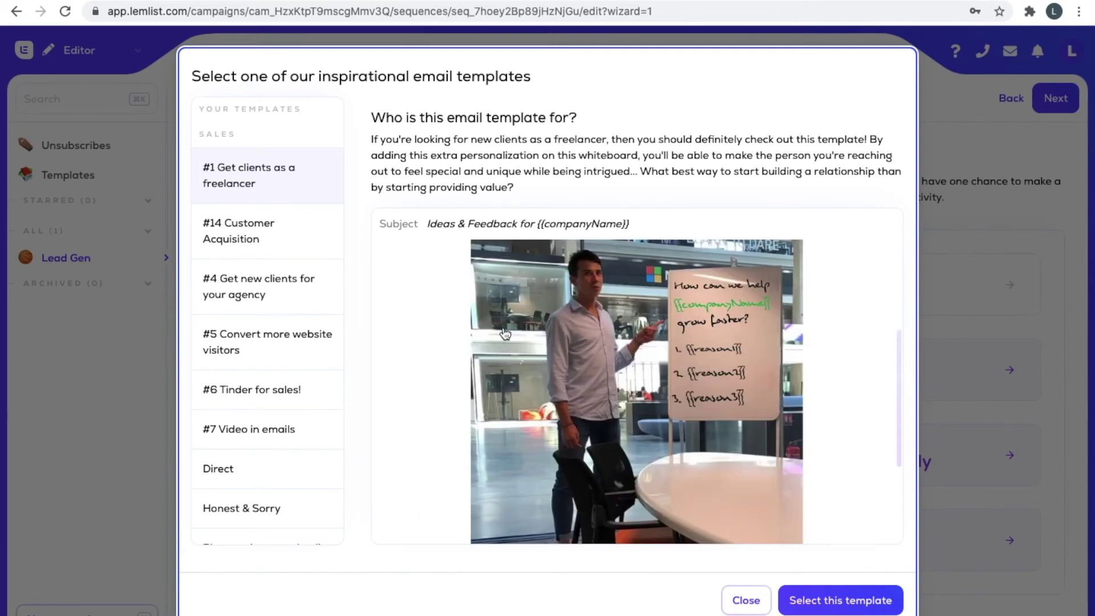
scroll(505, 333, "down", 5)
scroll(413, 346, "up", 5)
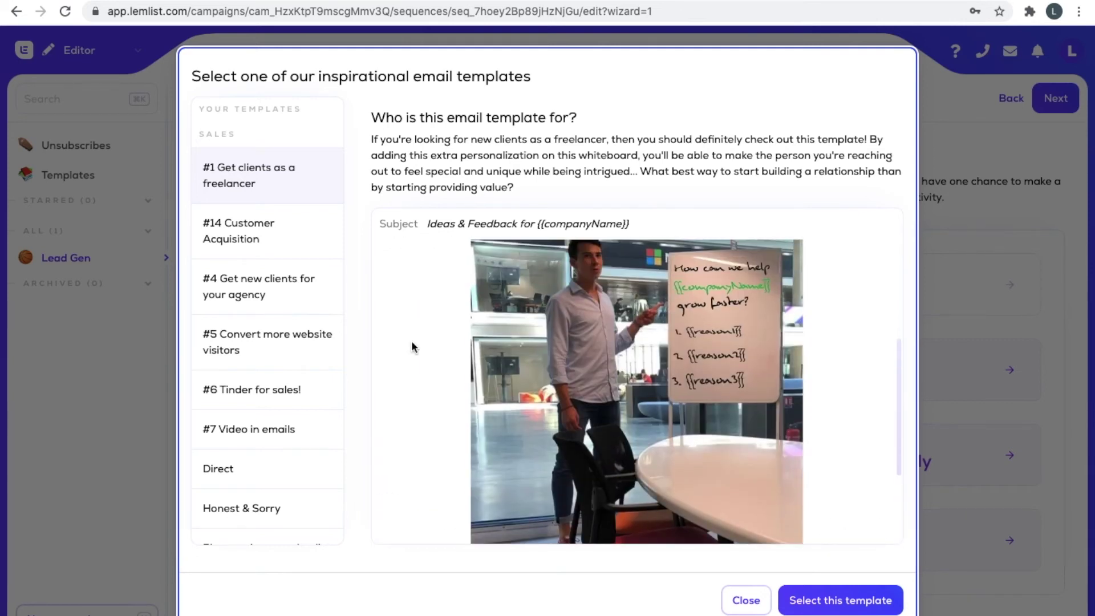
left_click(314, 276)
Preview '#14 Customer Acquisition' with its image and signature, then select it for Step 1.
left_click(302, 229)
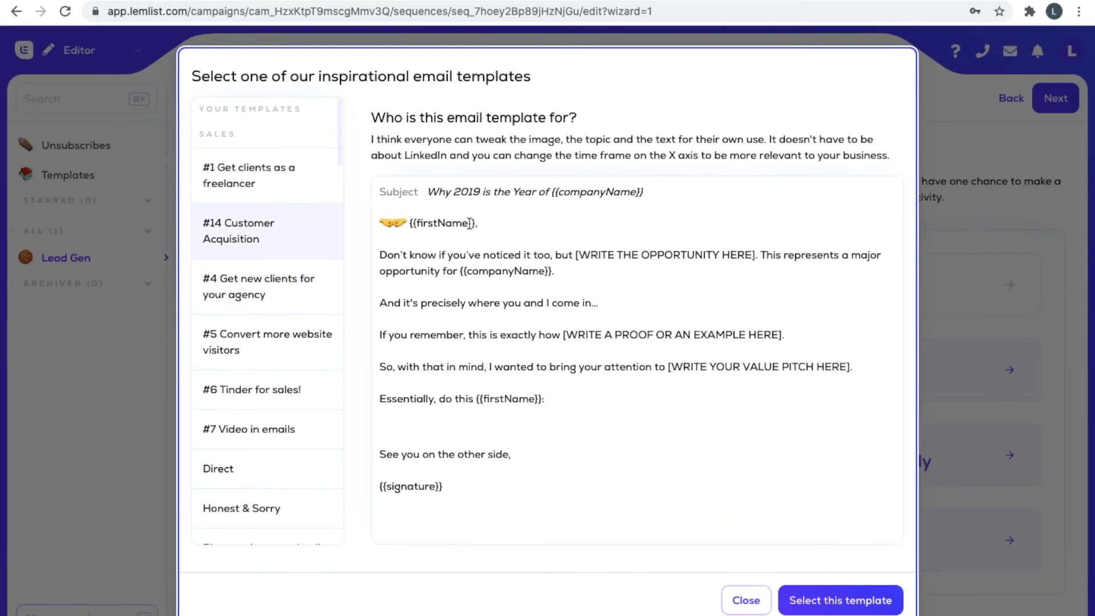
scroll(448, 356, "down", 5)
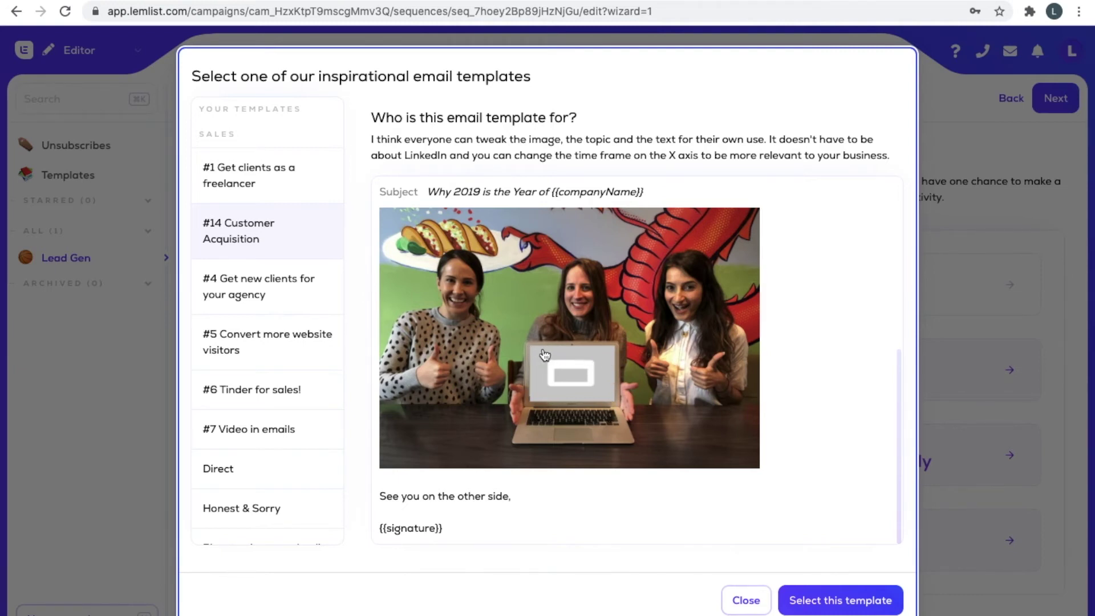
scroll(609, 381, "up", 5)
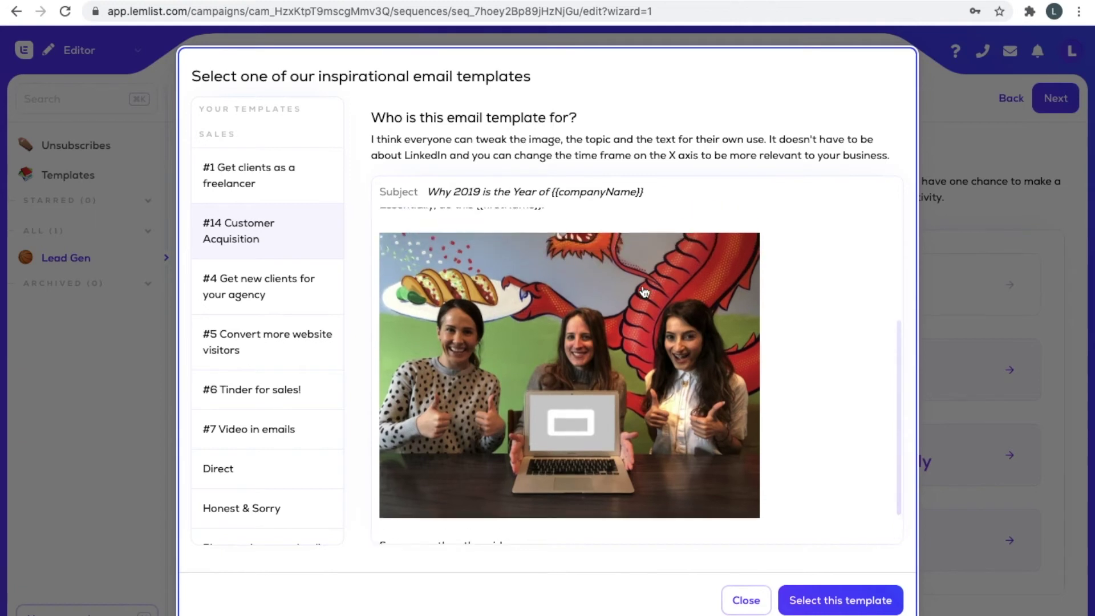
scroll(631, 388, "down", 4)
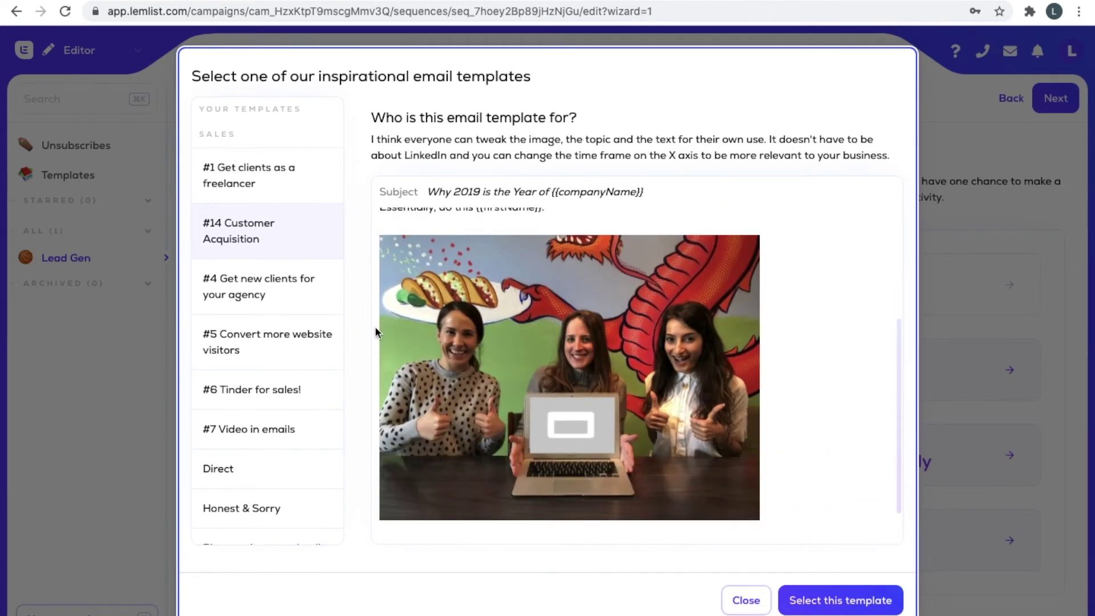
scroll(506, 448, "down", 1)
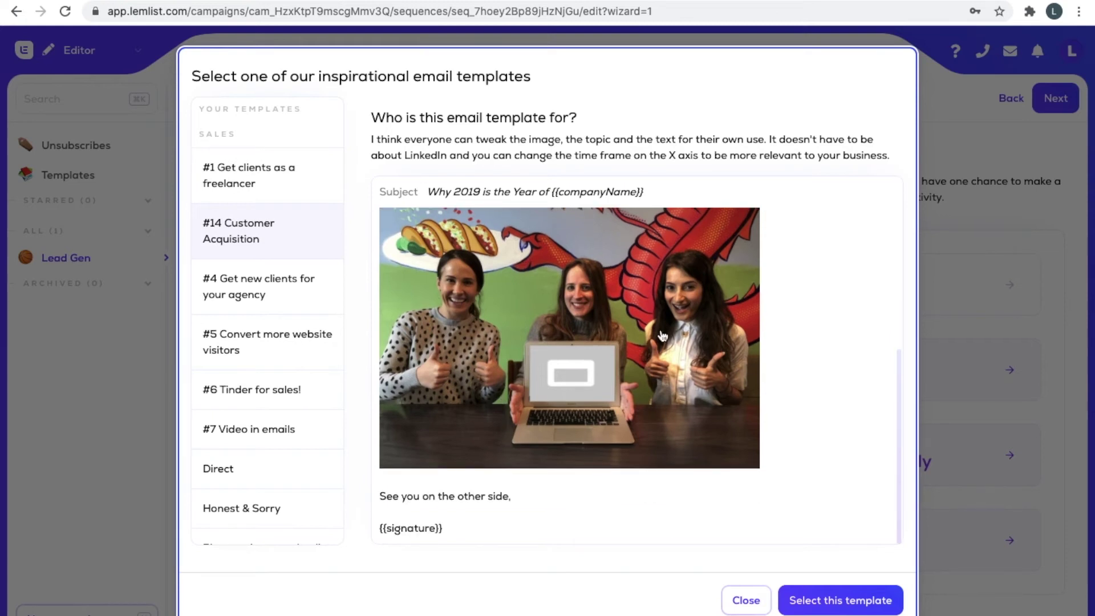
scroll(772, 258, "up", 5)
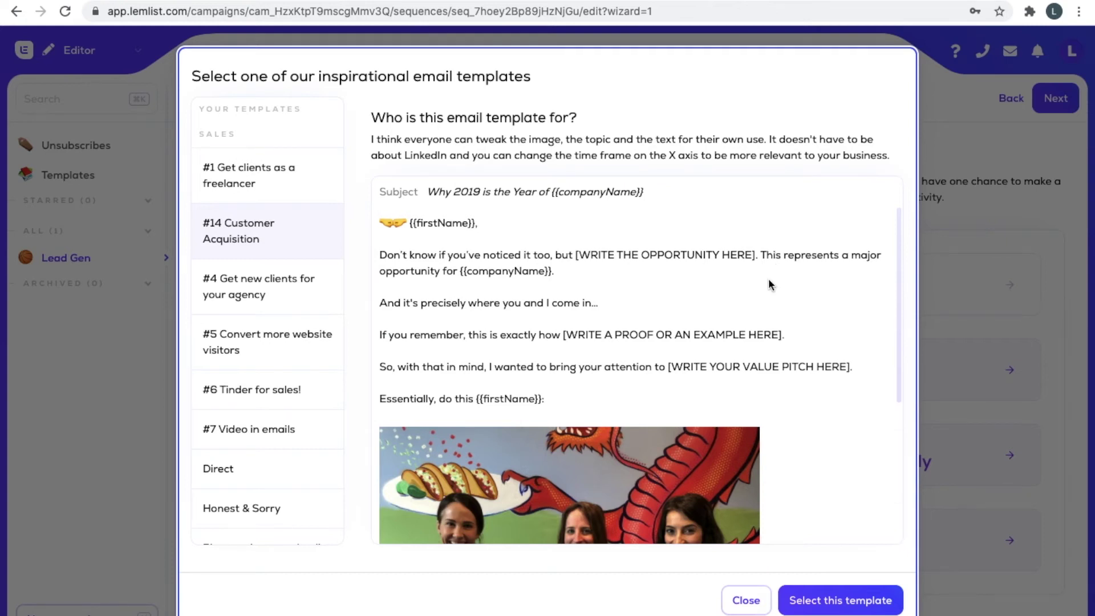
scroll(716, 359, "down", 5)
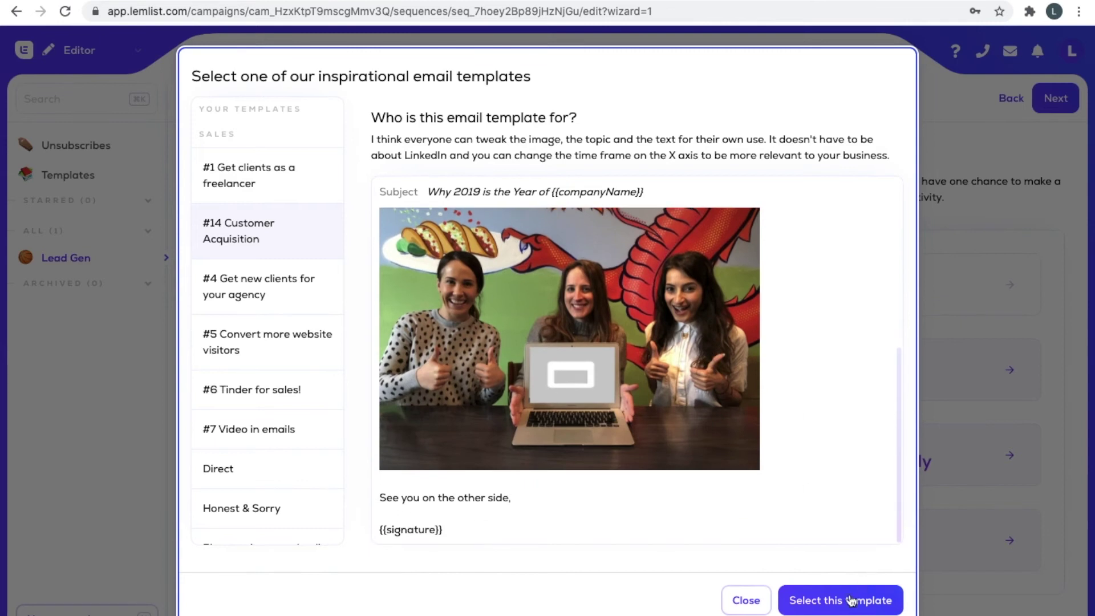
left_click(851, 601)
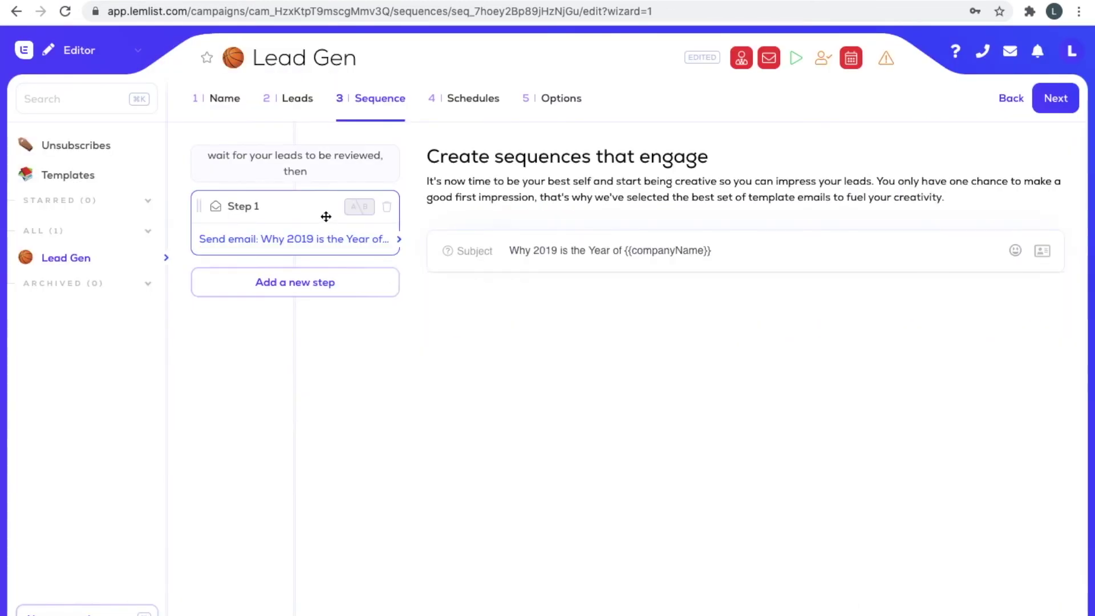
Review the loaded 'Why 2019 is the Year of {{companyName}}' email body, then continue to Schedules.
scroll(551, 386, "down", 3)
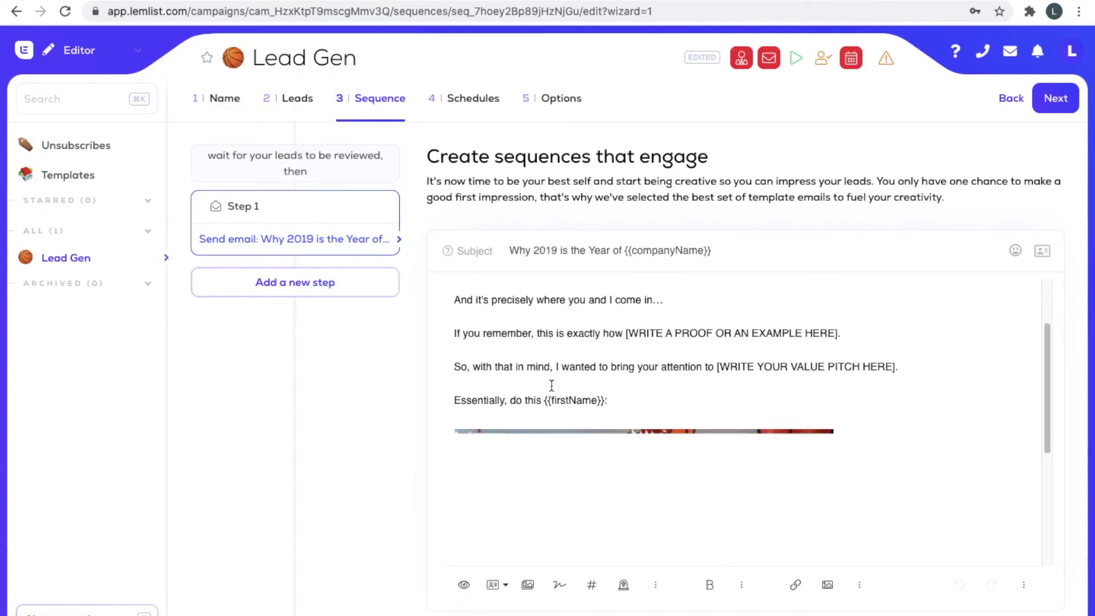
scroll(659, 303, "down", 3)
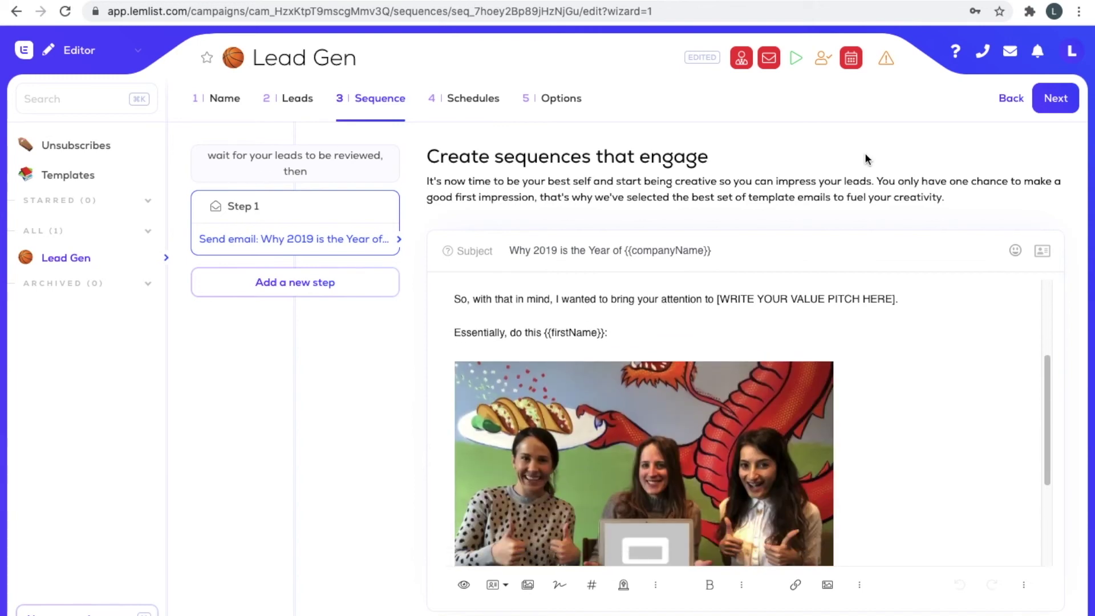
scroll(827, 323, "down", 3)
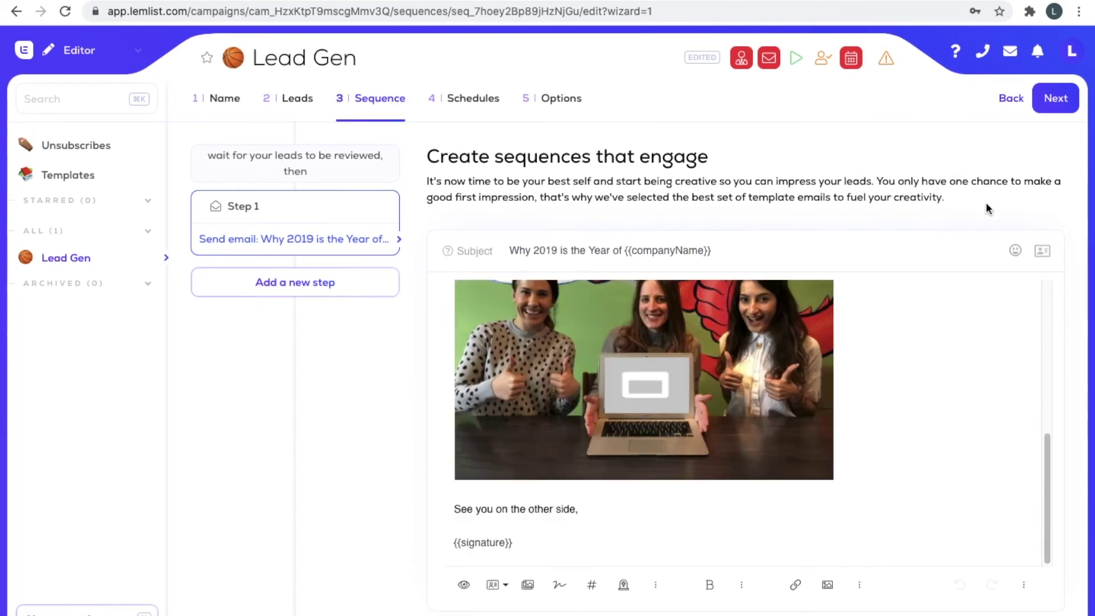
left_click(1061, 98)
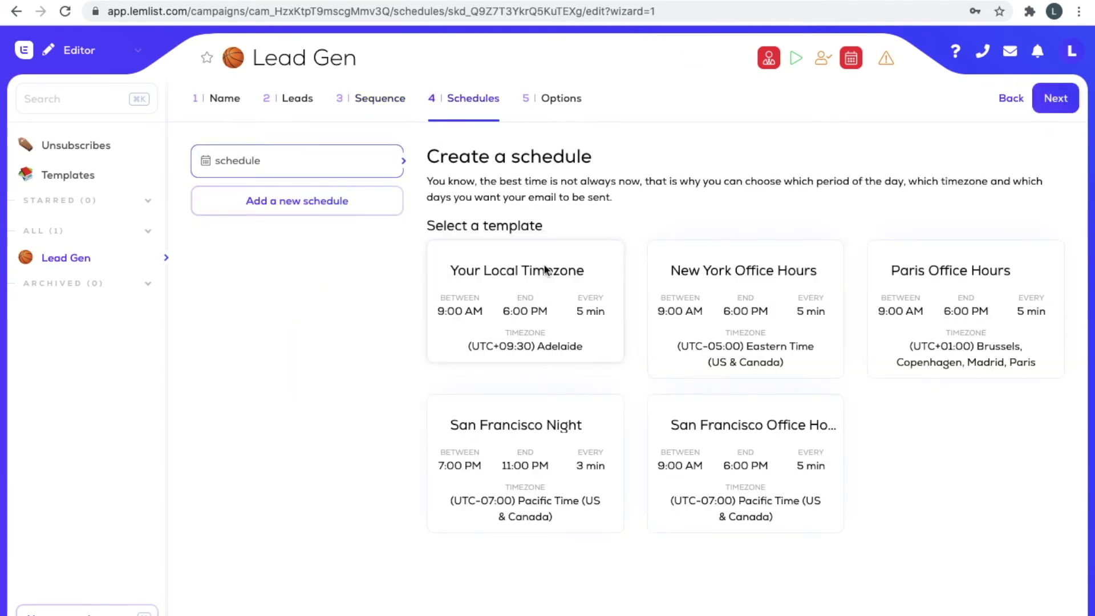
Choose the Your Local Timezone schedule (9:00 AM–6:00 PM, Monday–Friday) and advance to Options.
left_click(545, 270)
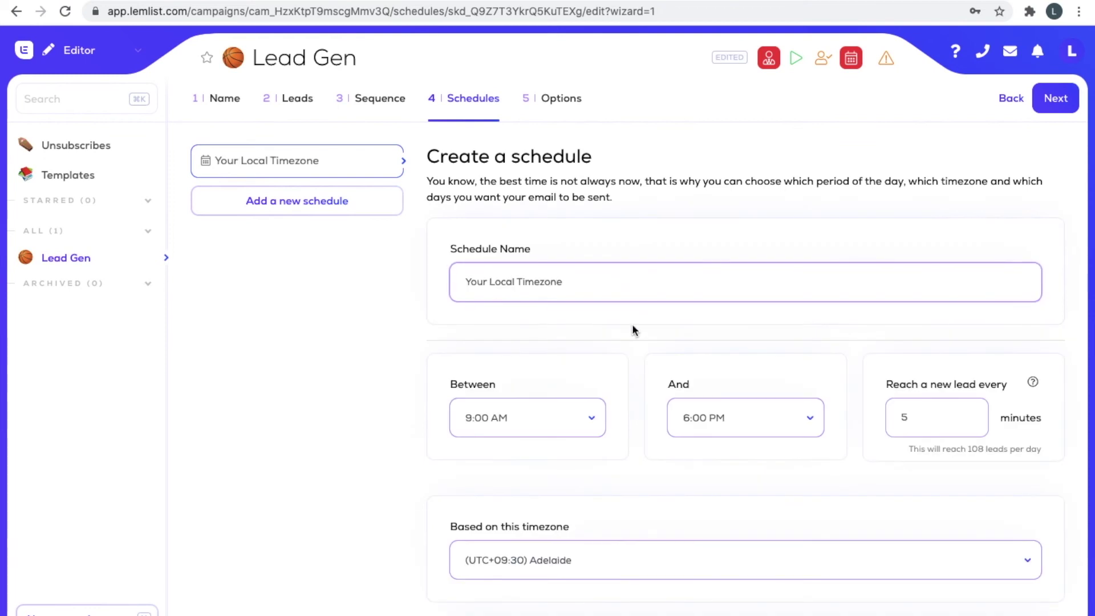
scroll(633, 329, "down", 3)
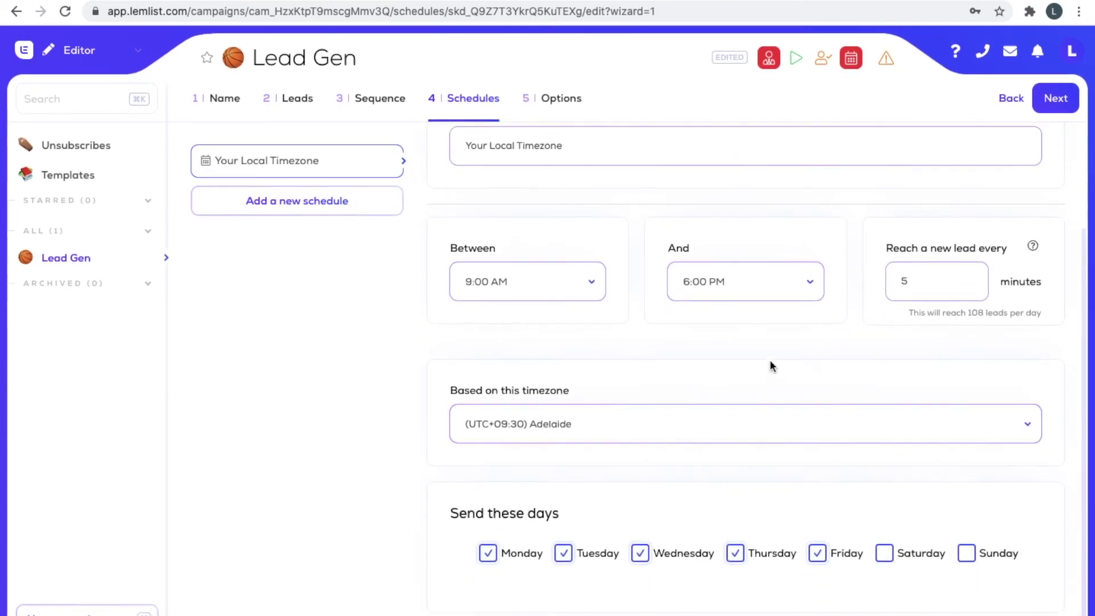
scroll(770, 365, "up", 3)
scroll(782, 415, "down", 3)
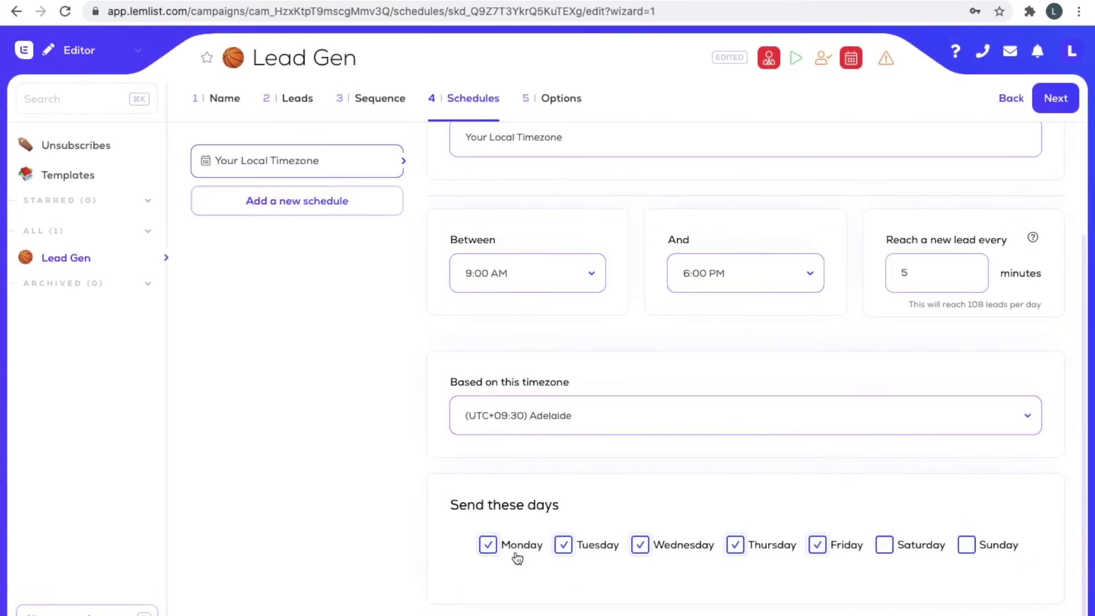
left_click(1057, 101)
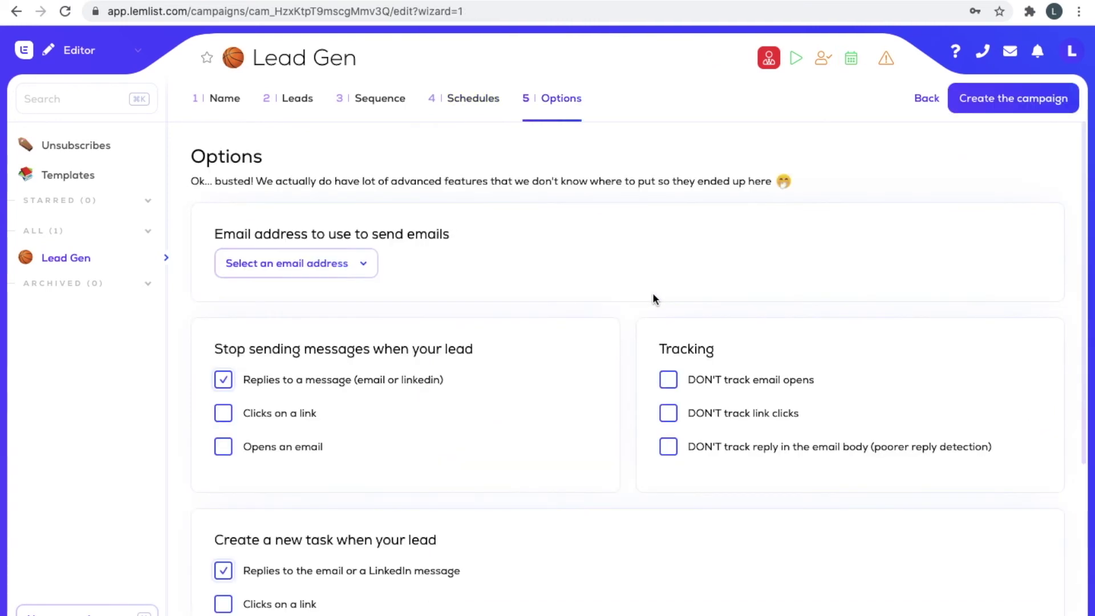
Check the sender address dropdown several times, leaving no email address selected.
scroll(430, 285, "down", 1)
left_click(336, 228)
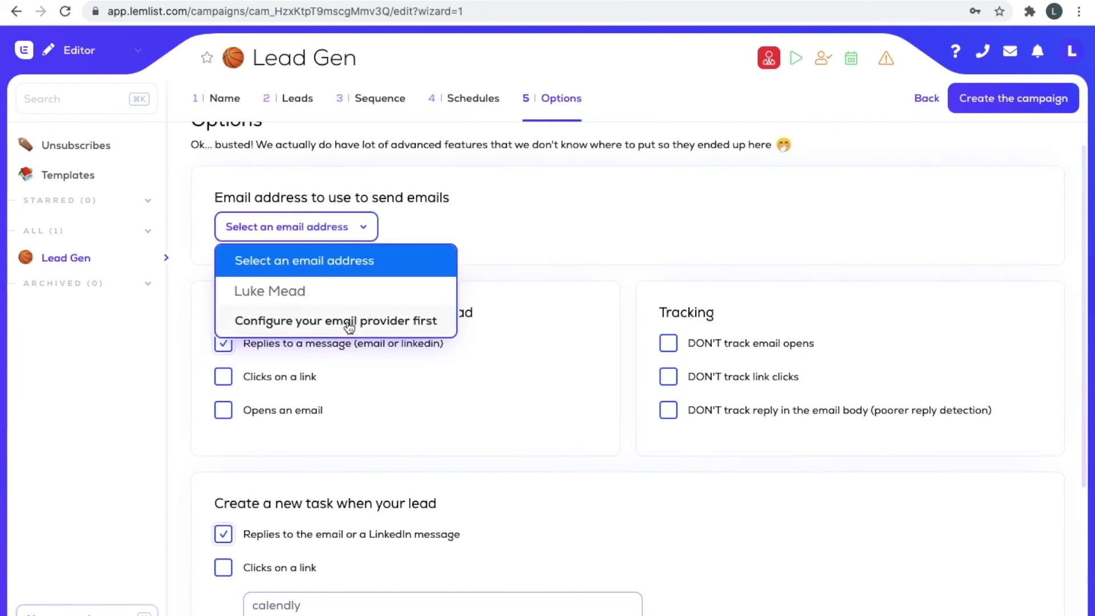
left_click(483, 181)
left_click(331, 226)
left_click(573, 252)
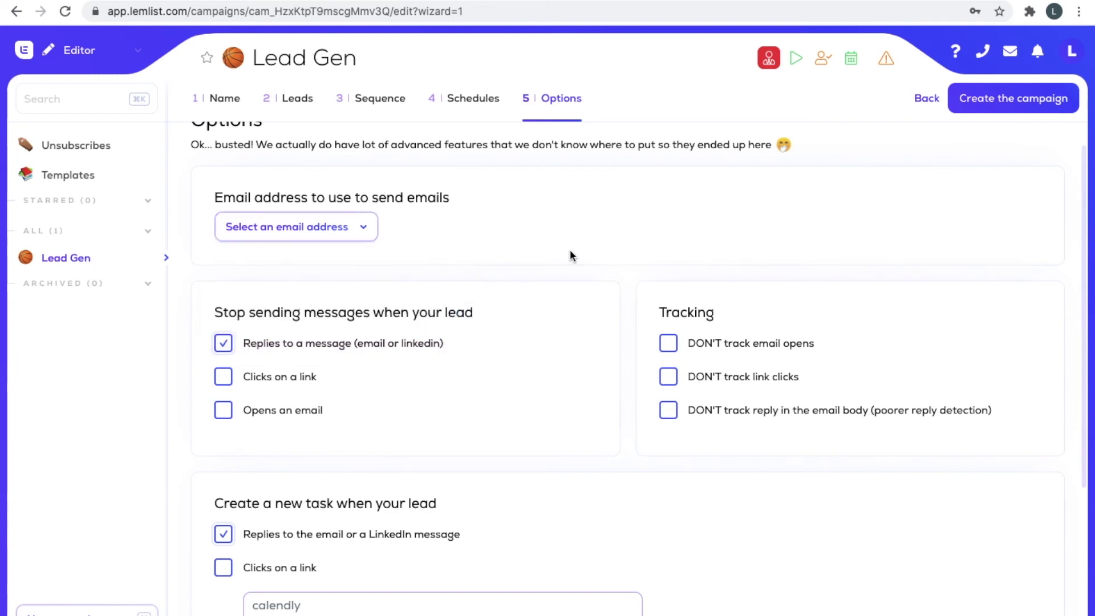
left_click(361, 231)
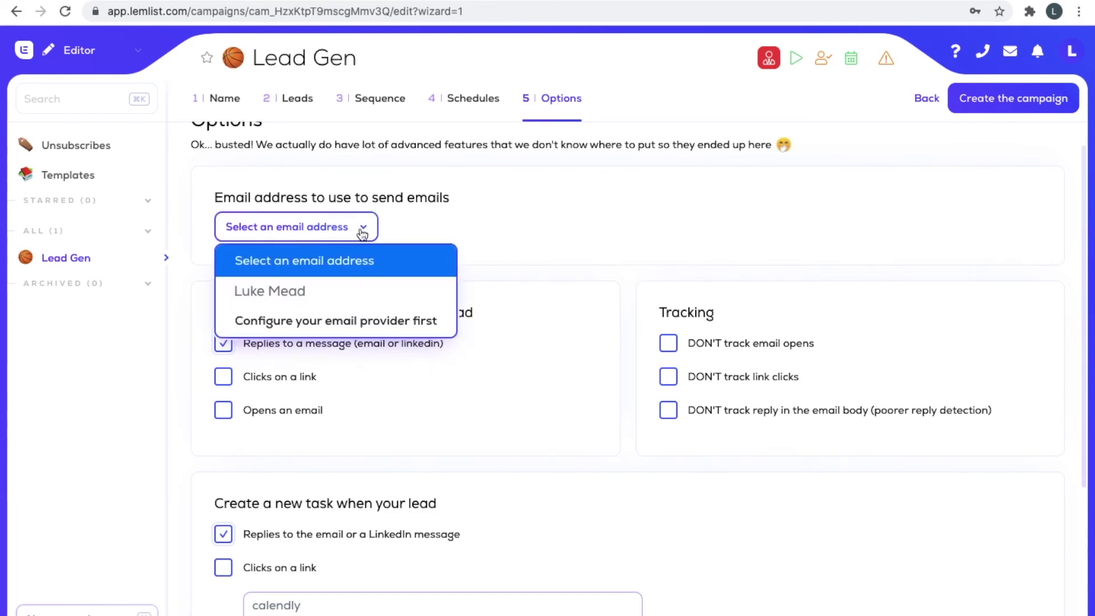
left_click(528, 237)
Scroll through the options, including stop-on-reply, create-task-on-reply and link keywords calendly and blog.
scroll(513, 246, "down", 1)
scroll(552, 217, "down", 1)
scroll(552, 217, "up", 1)
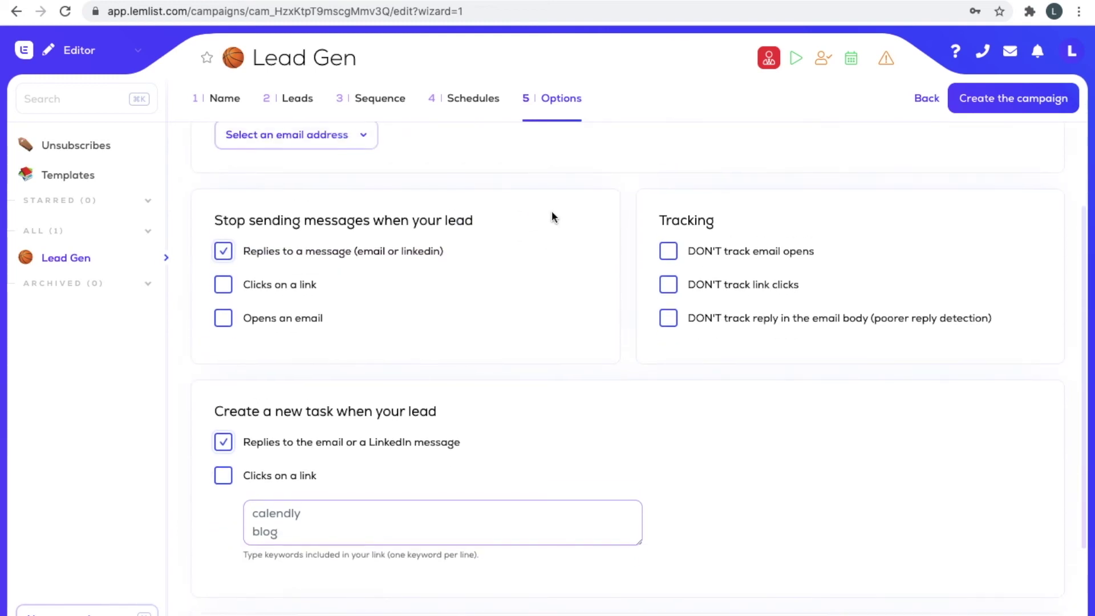
scroll(552, 217, "down", 2)
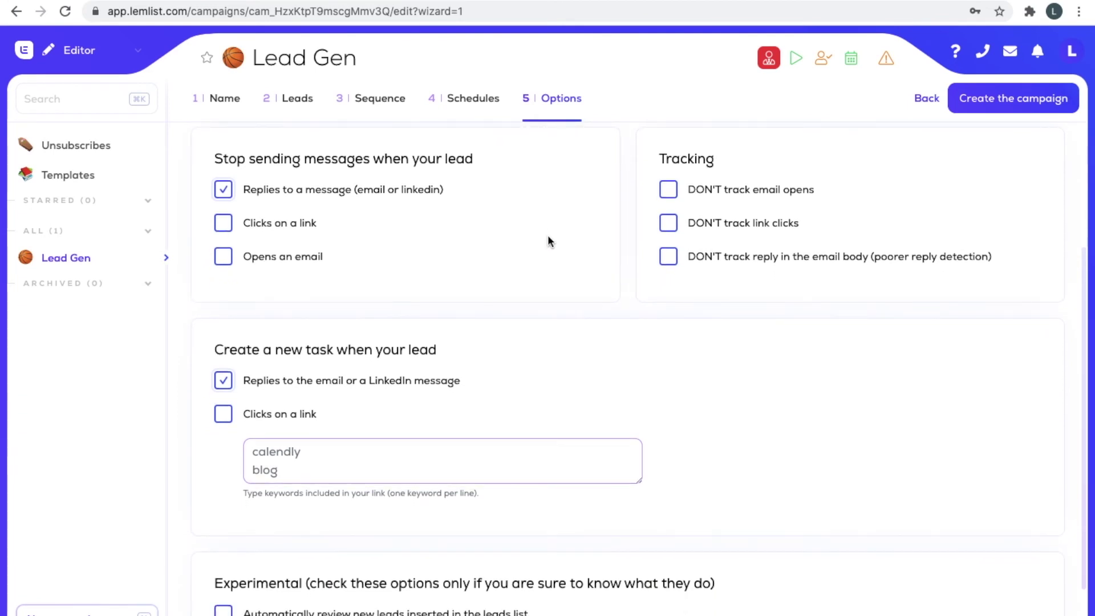
scroll(546, 239, "down", 2)
scroll(538, 268, "up", 5)
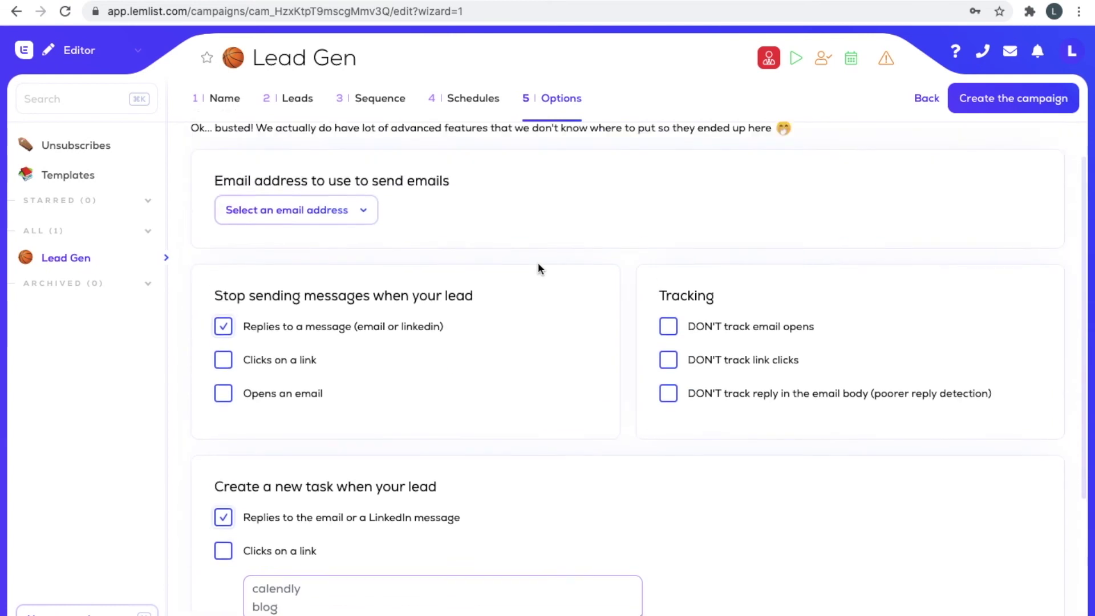
scroll(553, 259, "down", 5)
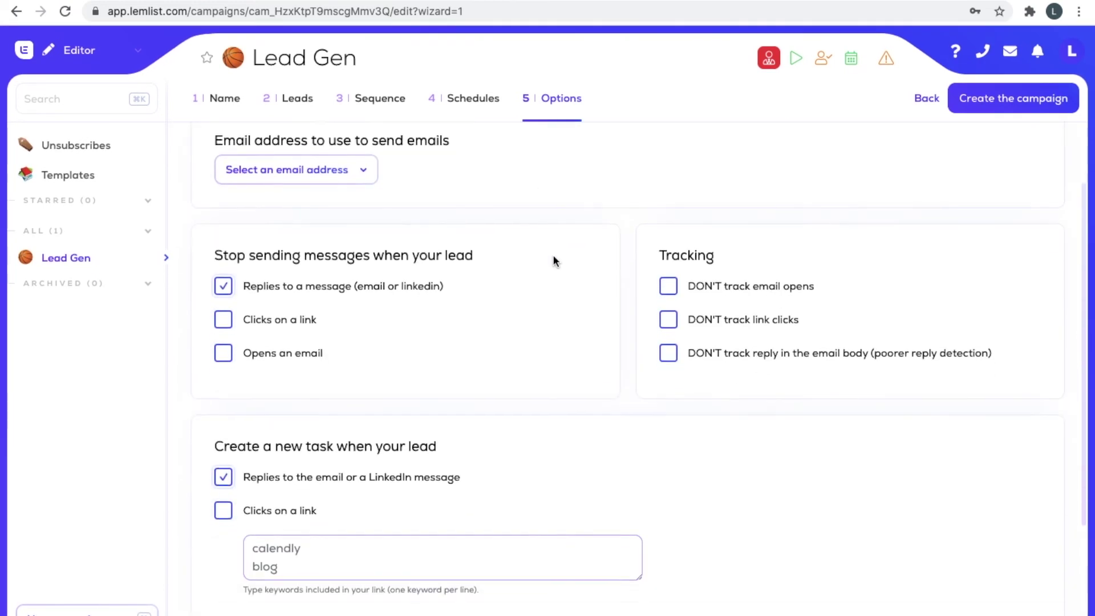
Create the Lead Gen campaign and review Step 1's 'Why 2019 is the Year of…' email body.
left_click(1010, 105)
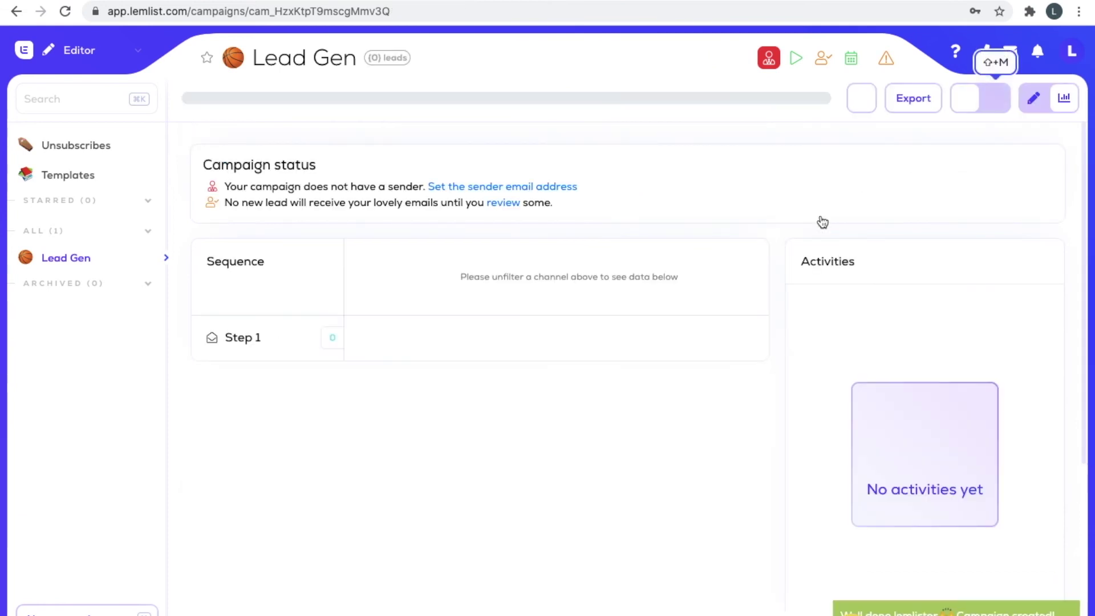
left_click(822, 222)
scroll(496, 308, "down", 3)
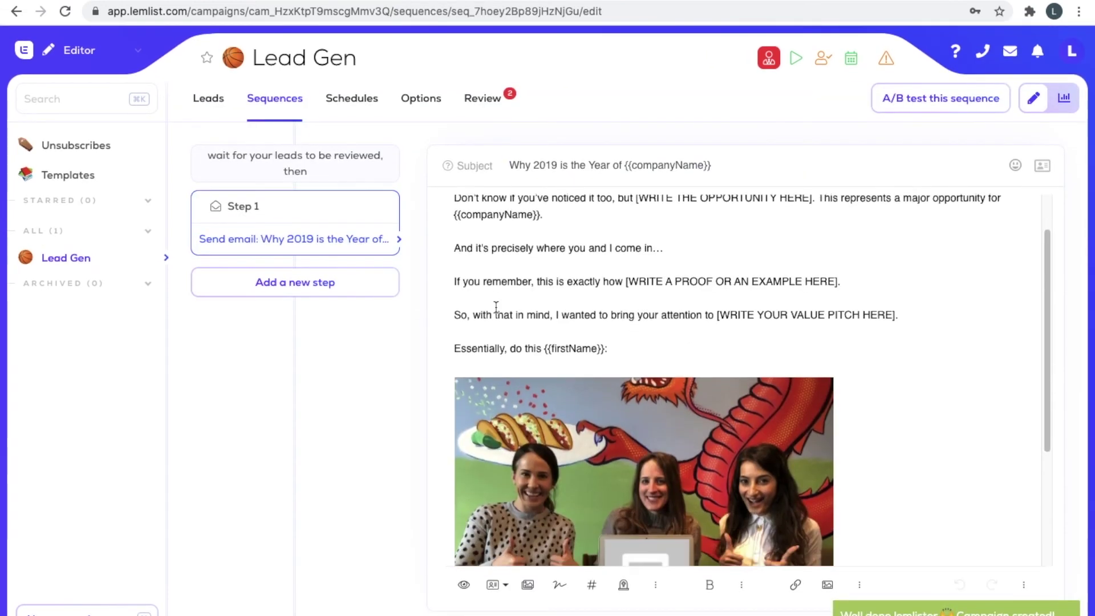
scroll(496, 308, "down", 1)
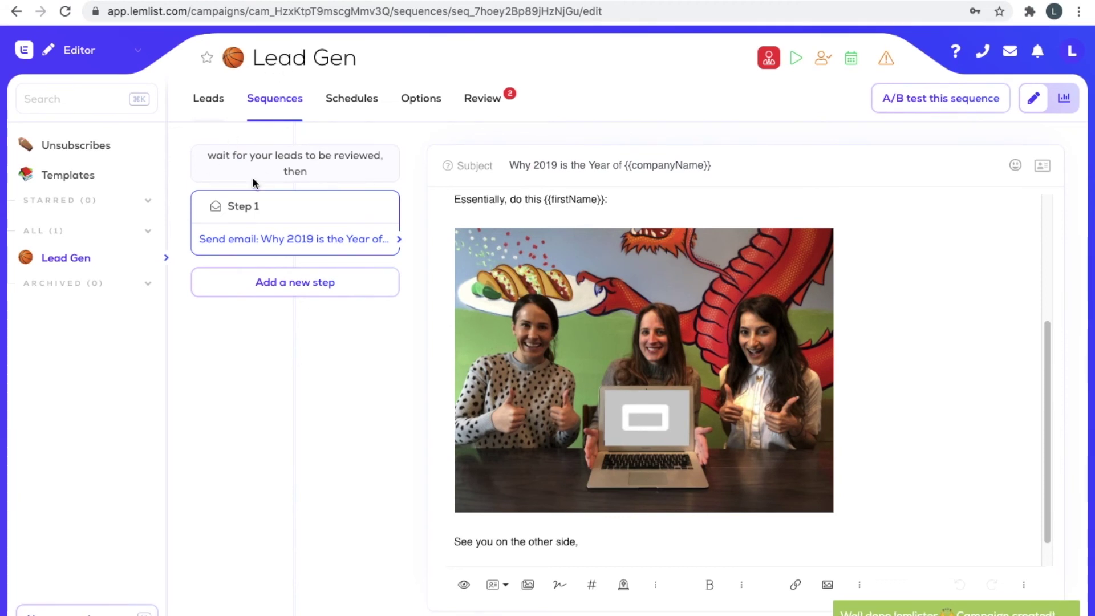
Open the first lead for editing and enter its first and last name.
left_click(219, 111)
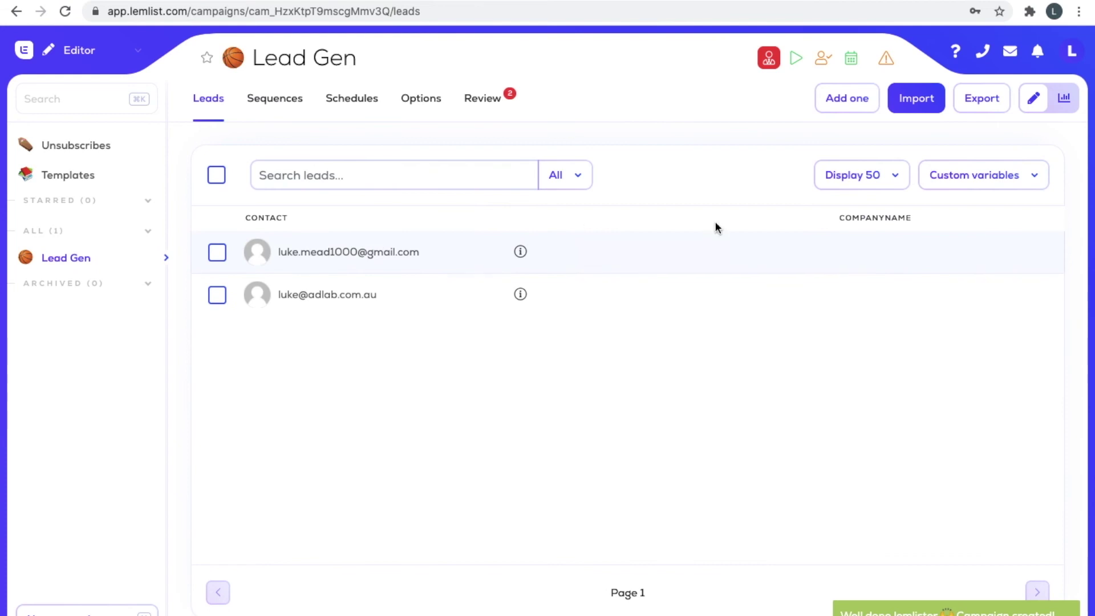
left_click(674, 268)
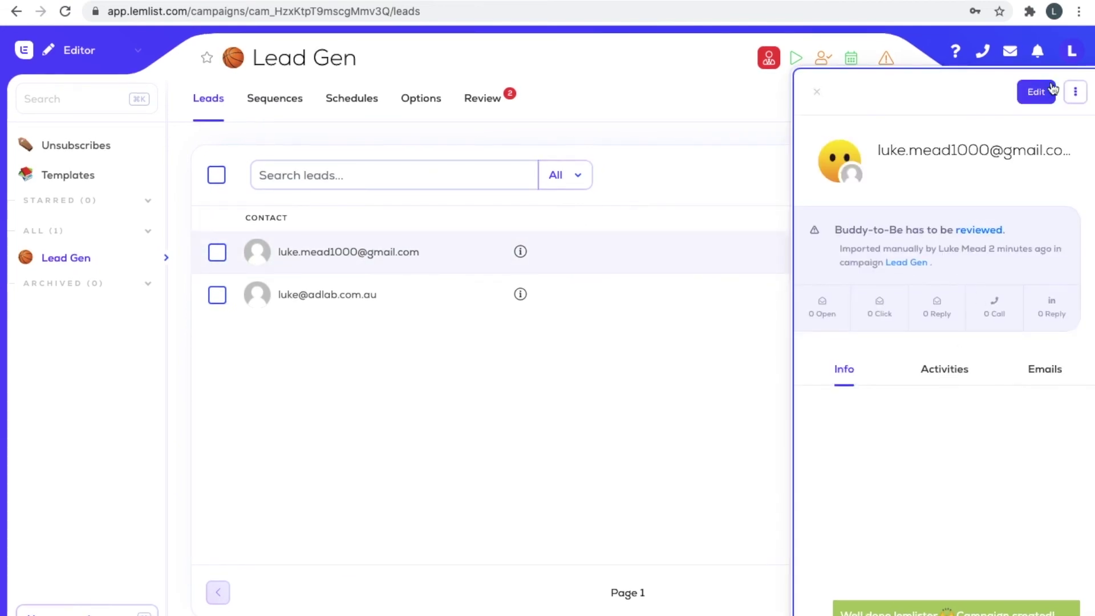
left_click(1048, 92)
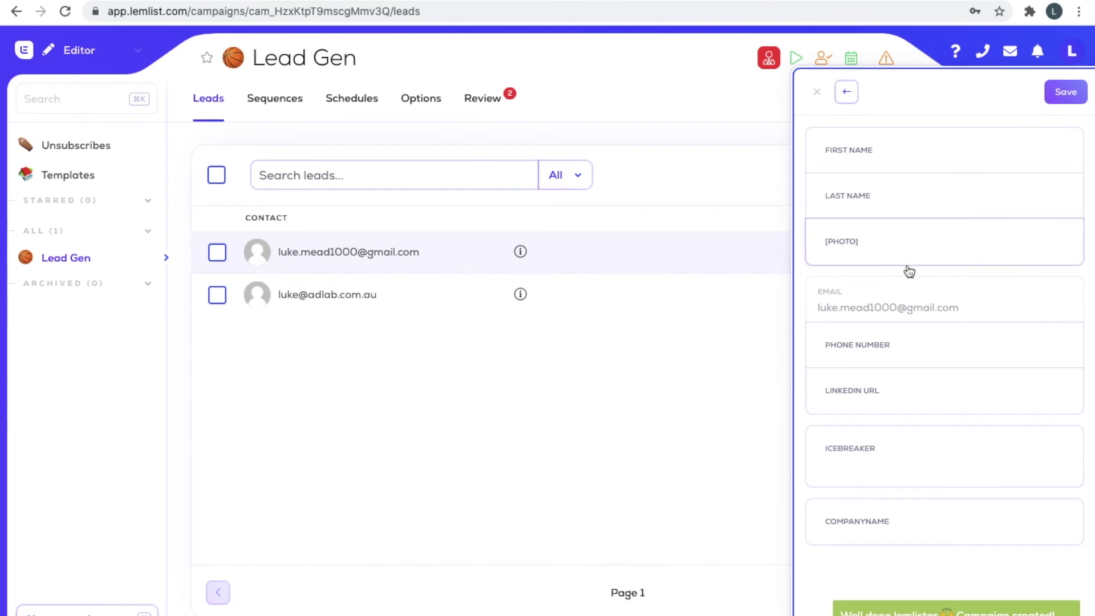
left_click(893, 161)
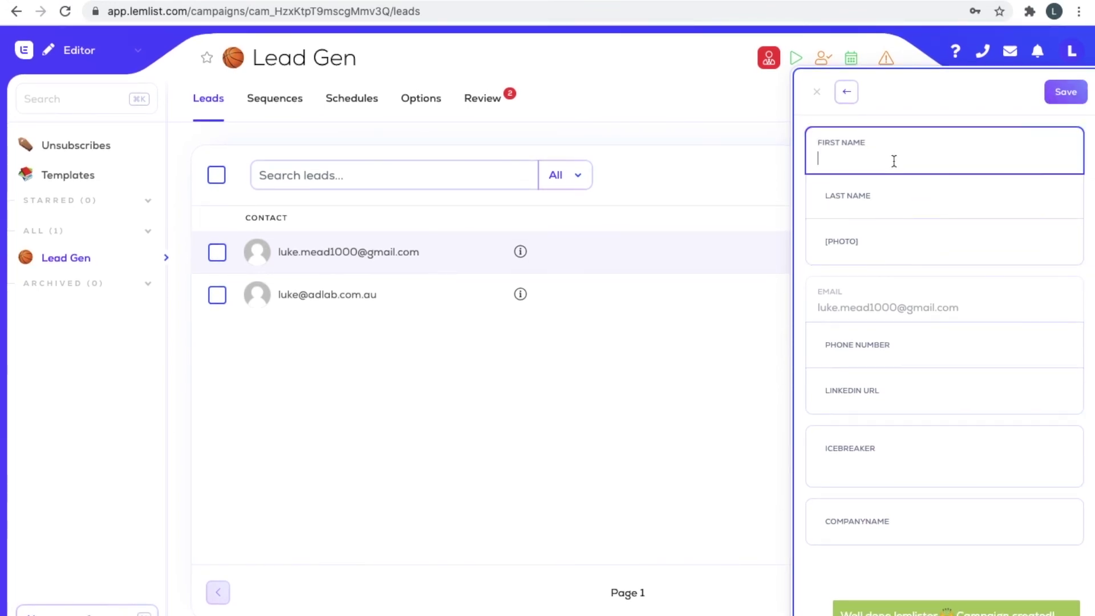
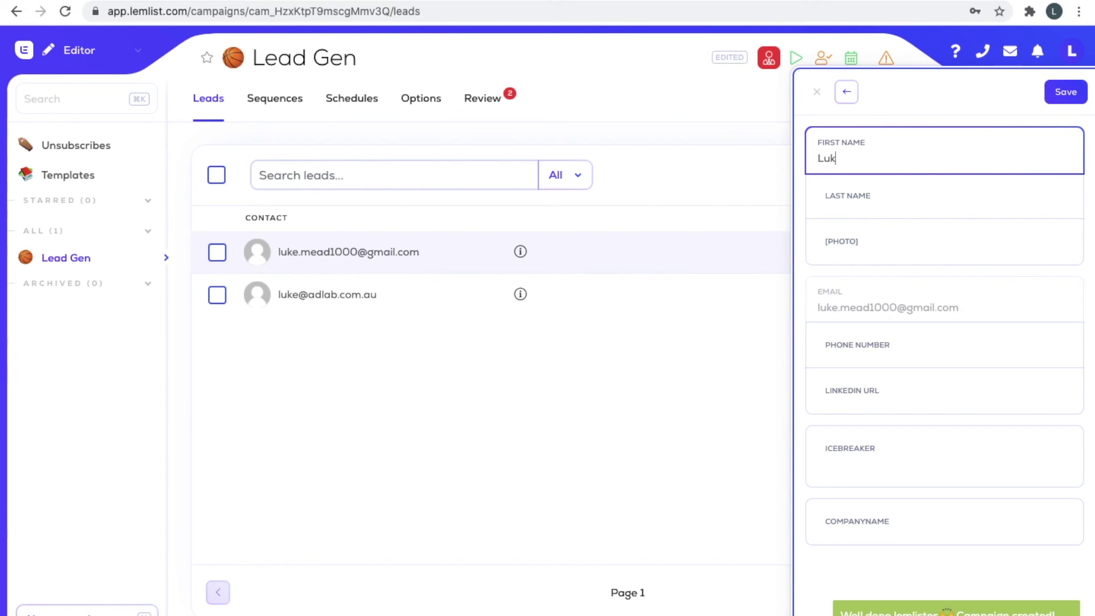
left_click(907, 202)
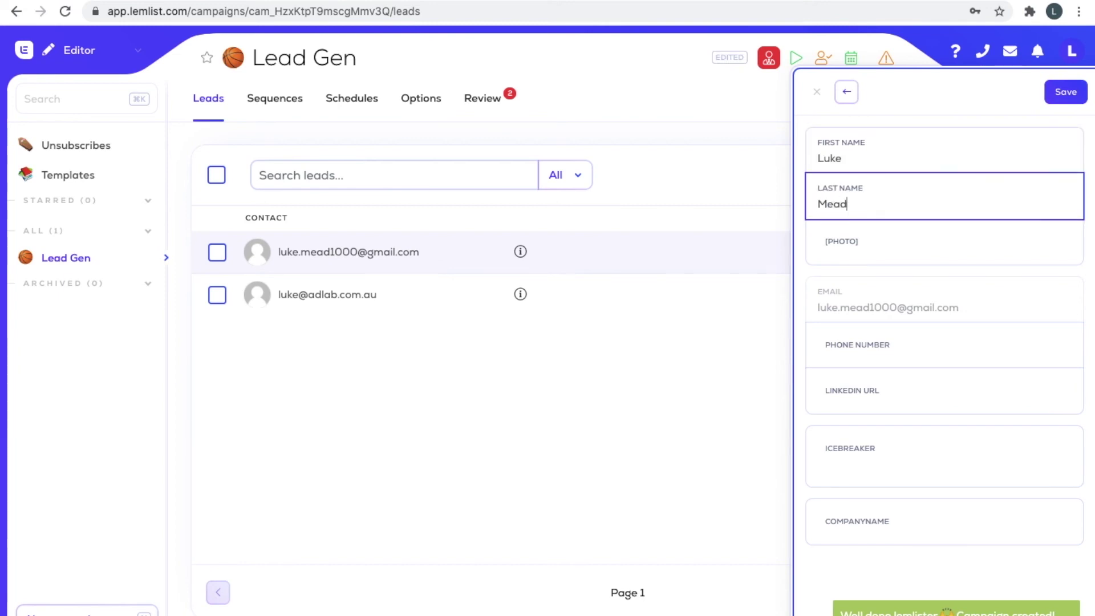
Move through the lead's LinkedIn URL, icebreaker and company name fields, returning to [PHOTO].
left_click(893, 244)
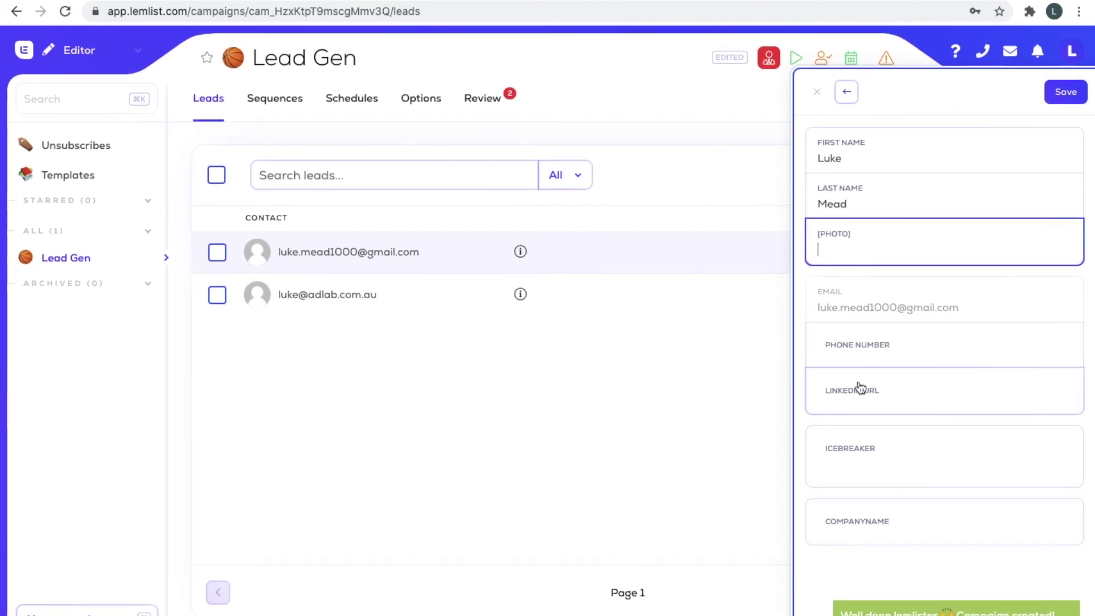
left_click(887, 400)
left_click(872, 445)
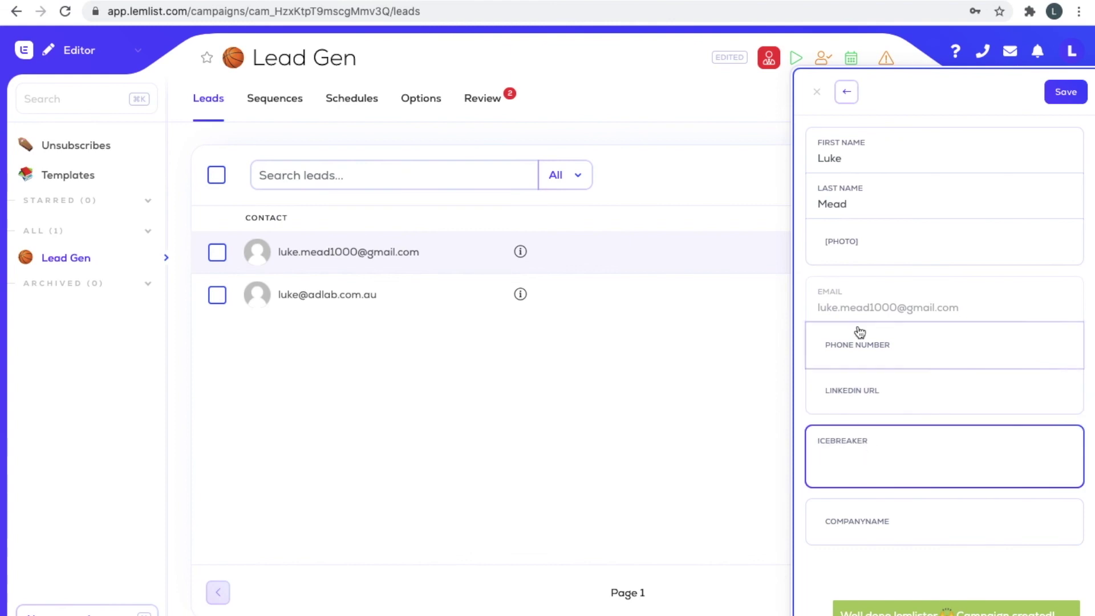
left_click(924, 539)
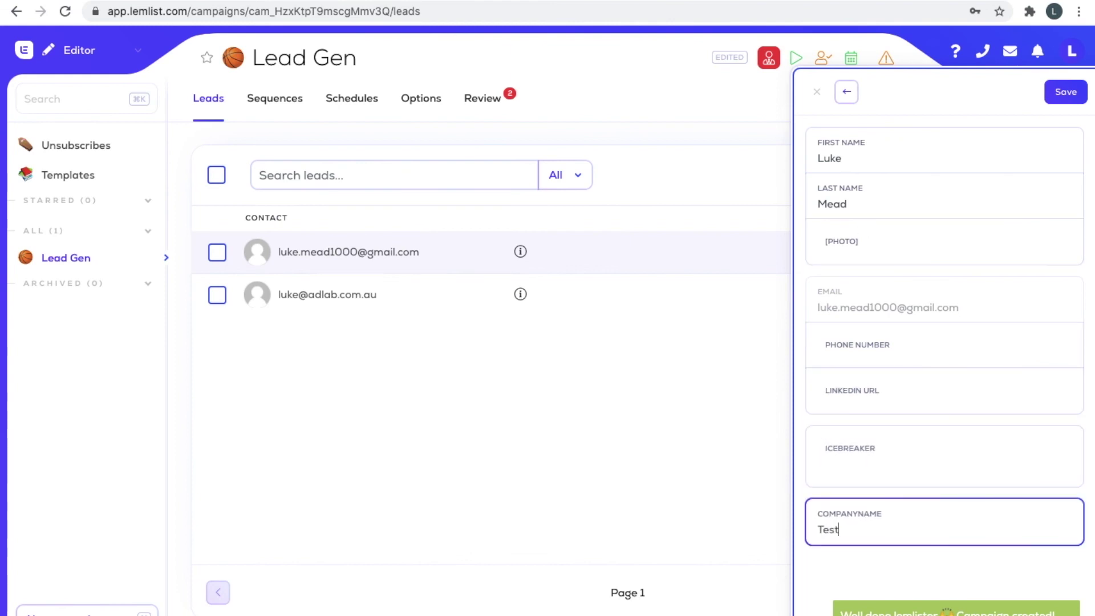
left_click(859, 228)
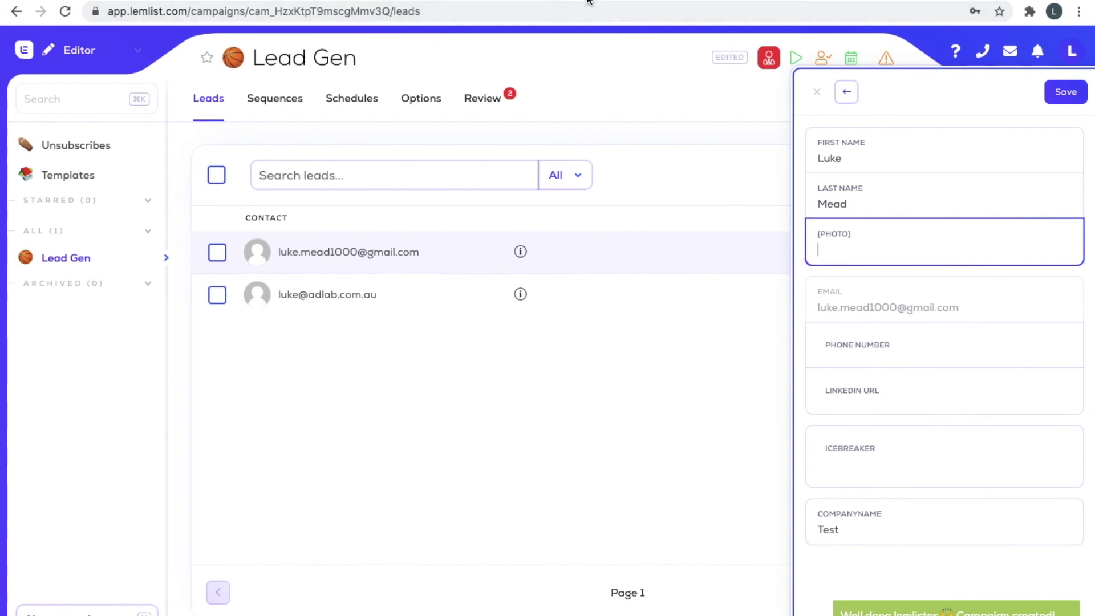
key("ctrl+t")
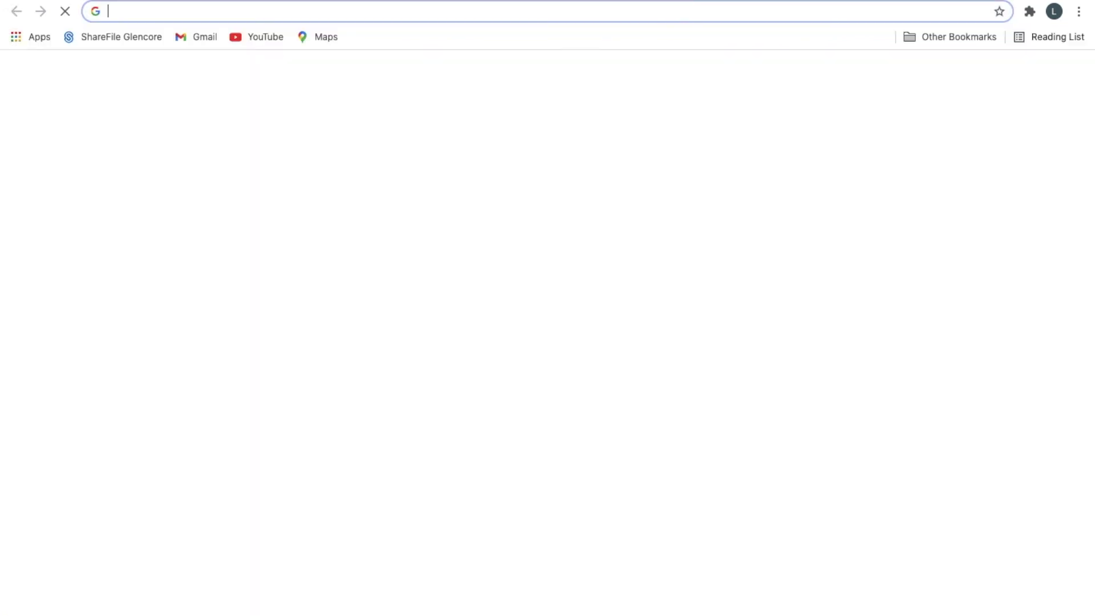
type("iu")
key("BackSpace")
type("pmmedia.net")
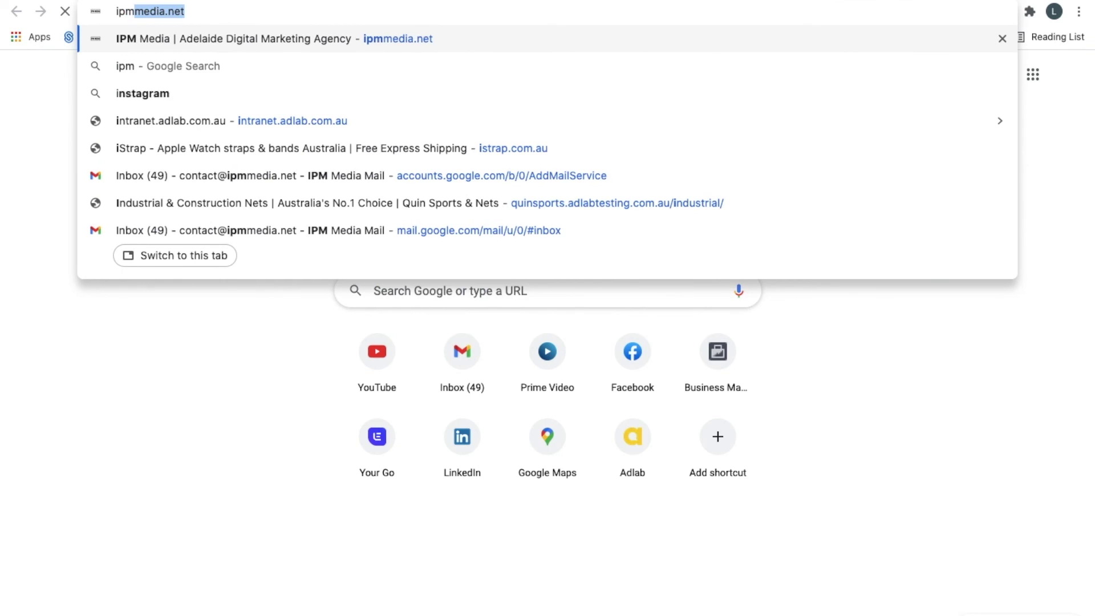
key("Return")
left_click(533, 8)
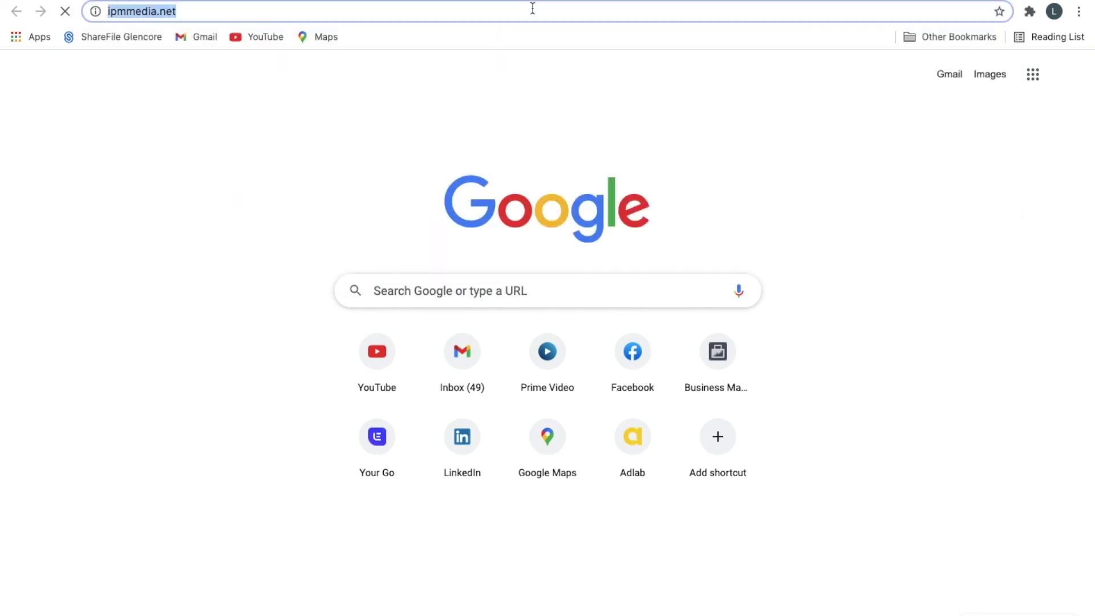
key("ctrl+c")
key("ctrl+w")
key("ctrl+v")
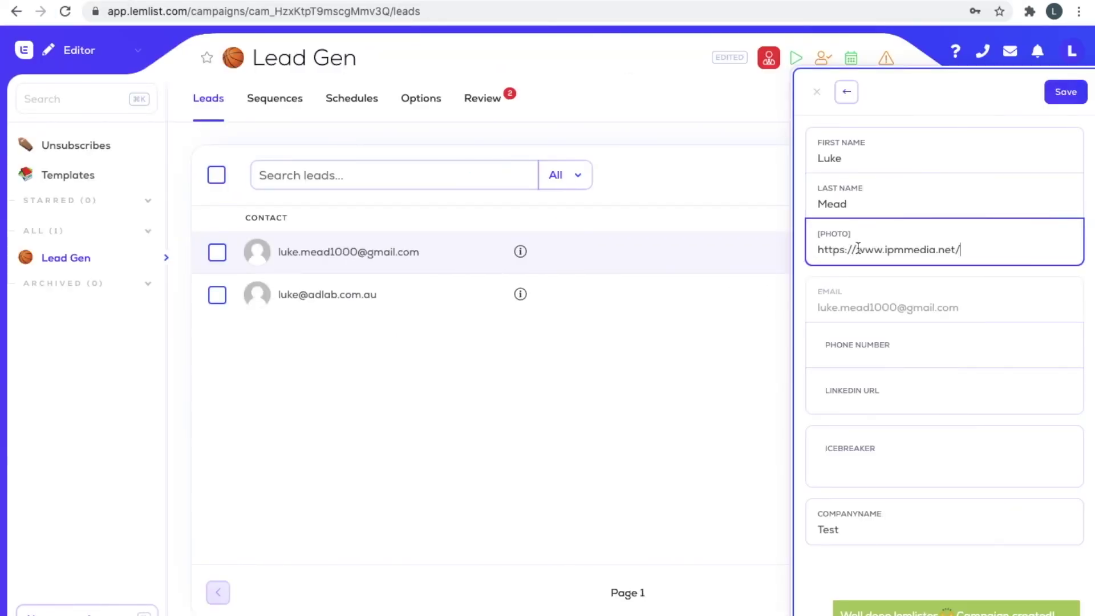
left_click(1066, 98)
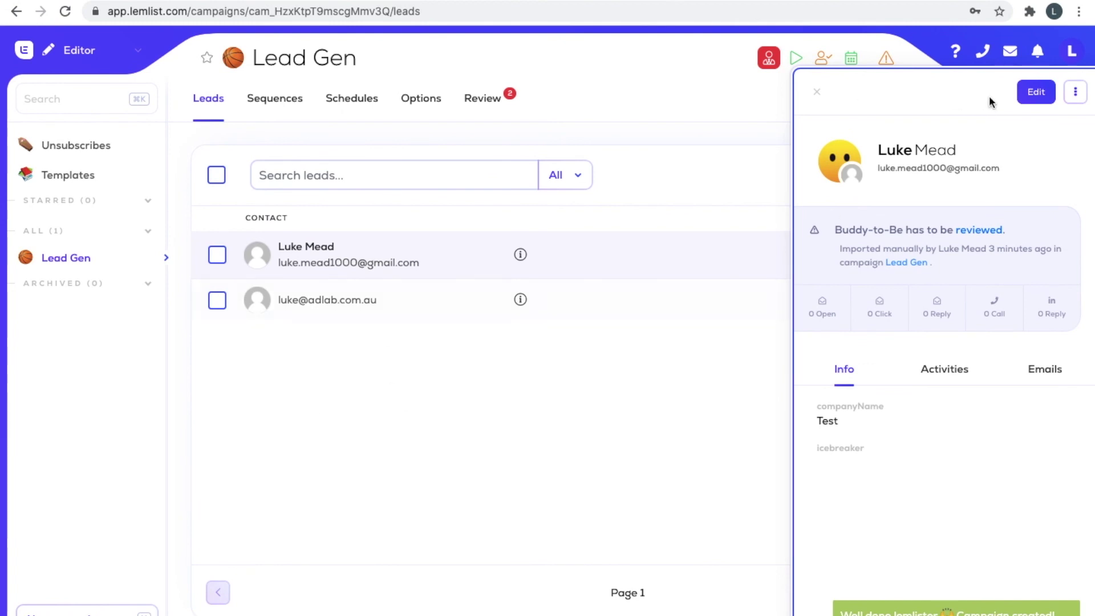
left_click(816, 92)
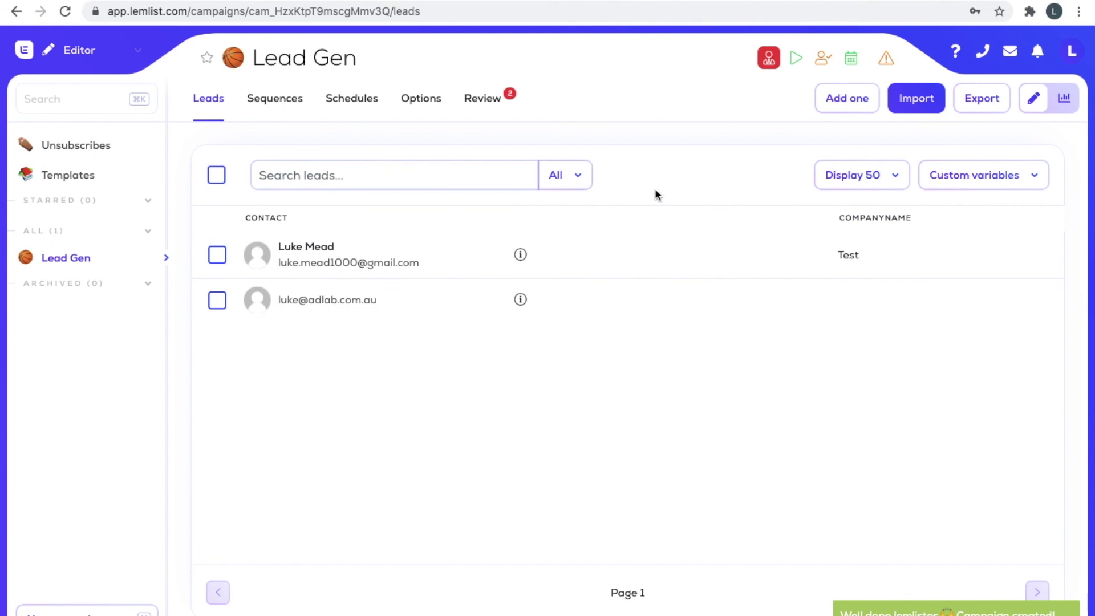
Inspect the '#13 - Link building' image template's Website layer, then return to Step 1's email.
left_click(280, 99)
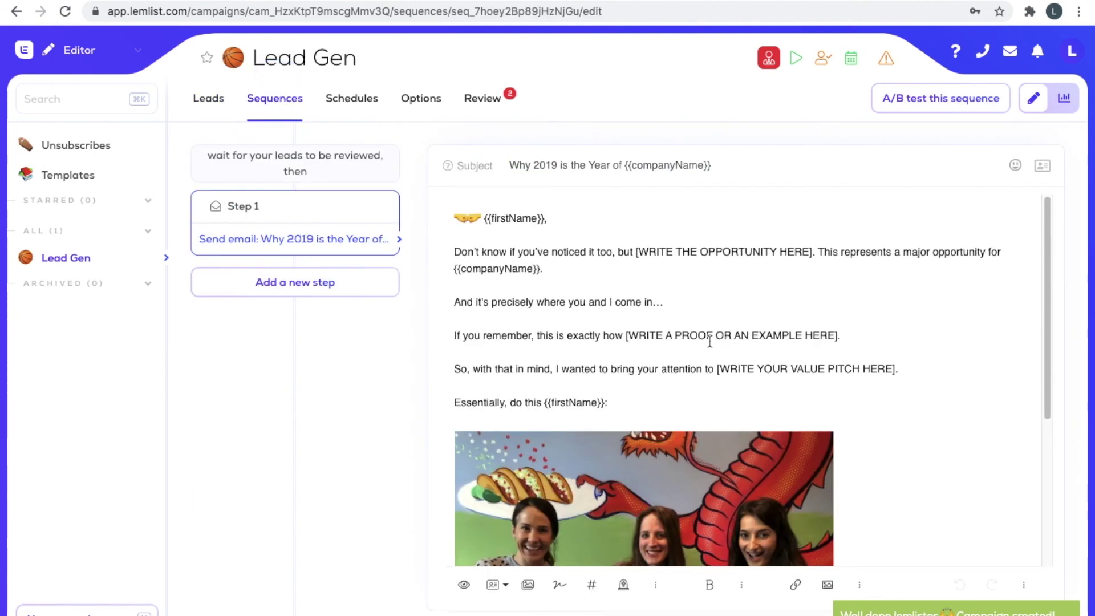
scroll(660, 504, "down", 3)
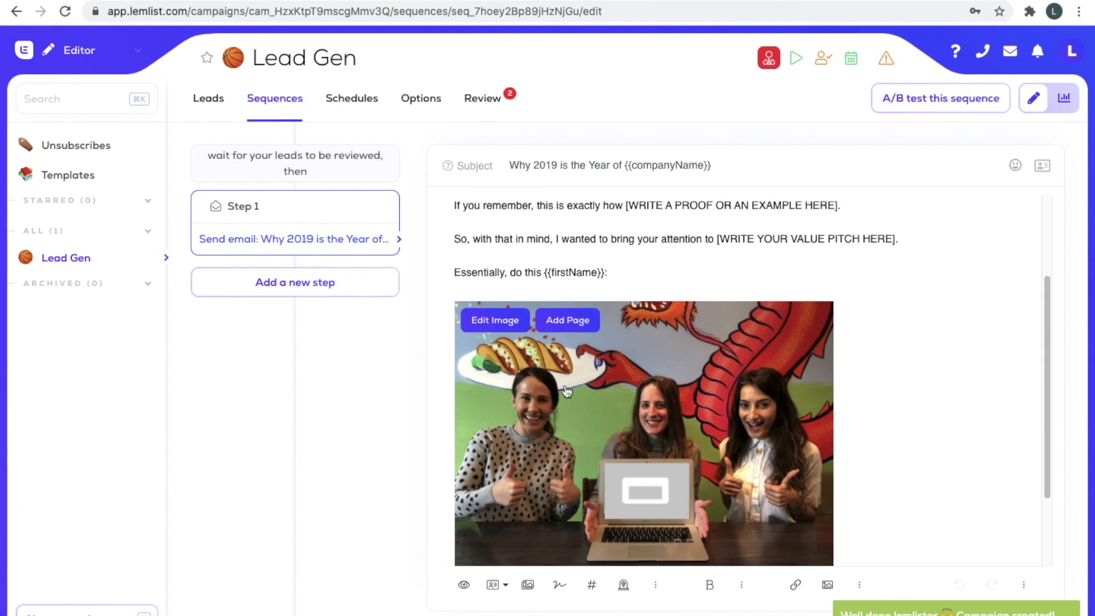
left_click(659, 466)
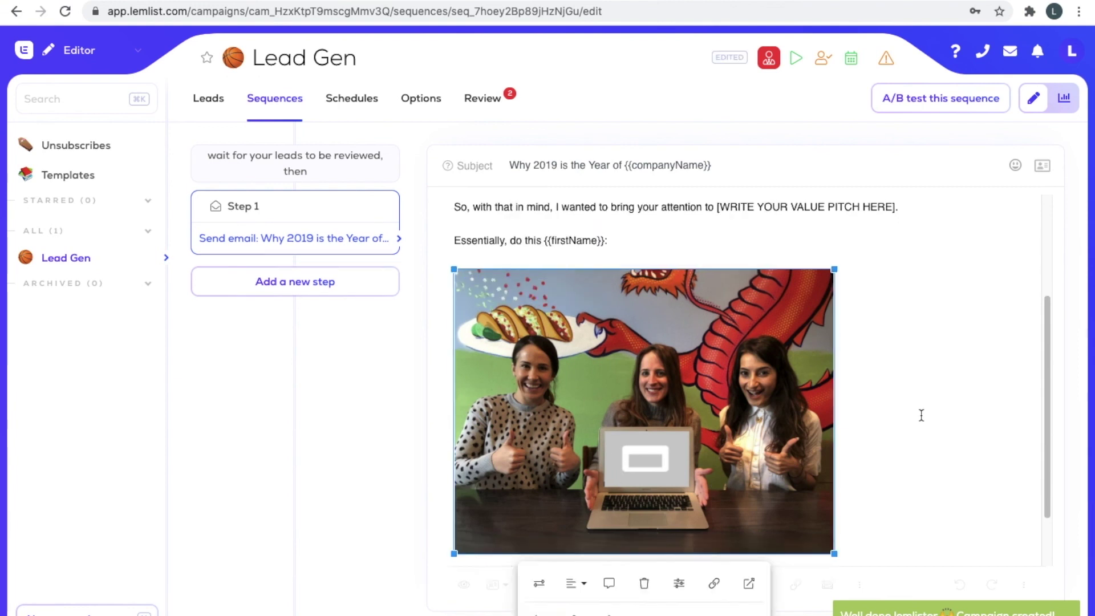
scroll(913, 413, "down", 3)
double_click(642, 406)
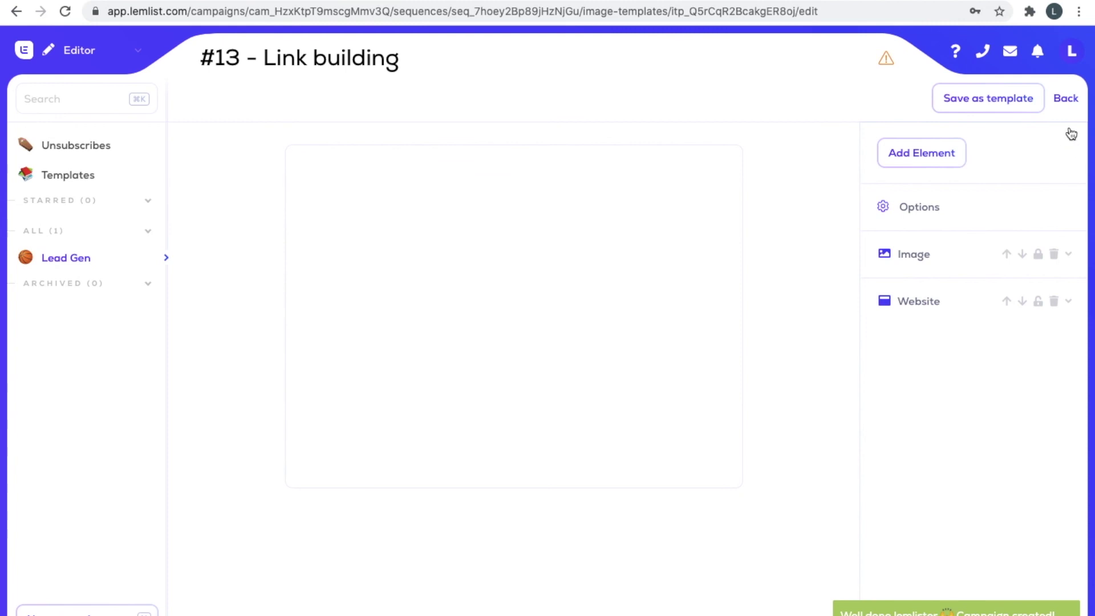
left_click(552, 363)
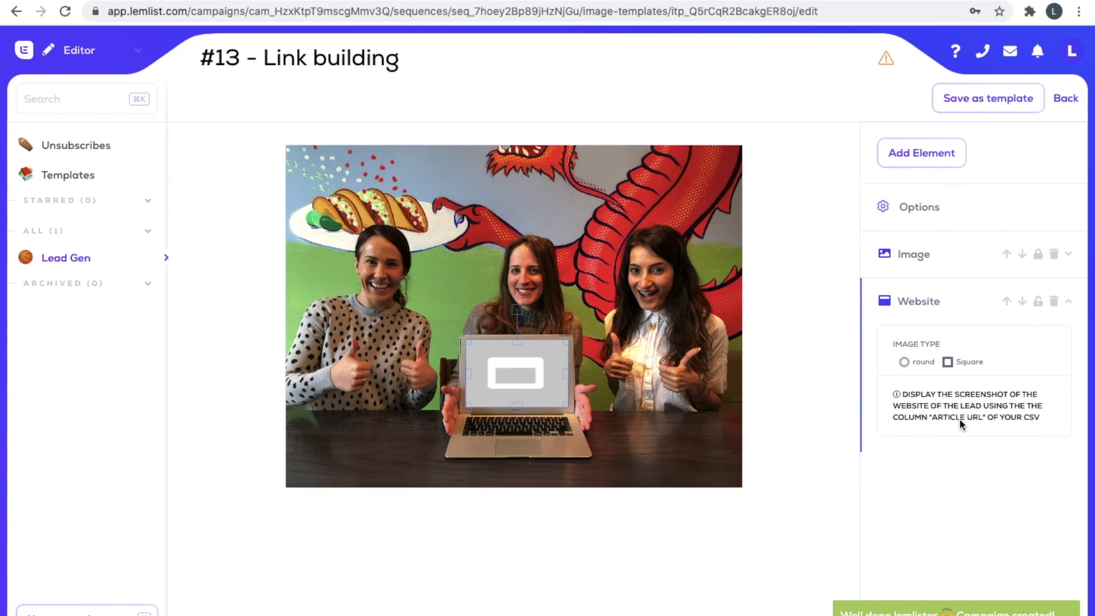
left_click(1070, 109)
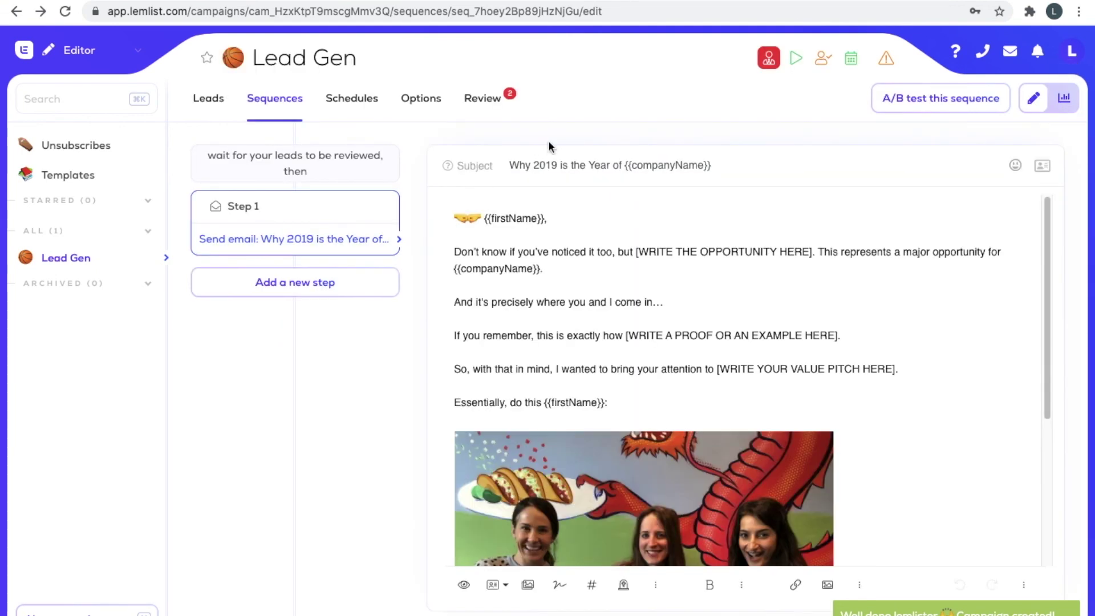
scroll(612, 298, "down", 5)
scroll(660, 276, "up", 5)
scroll(494, 289, "down", 3)
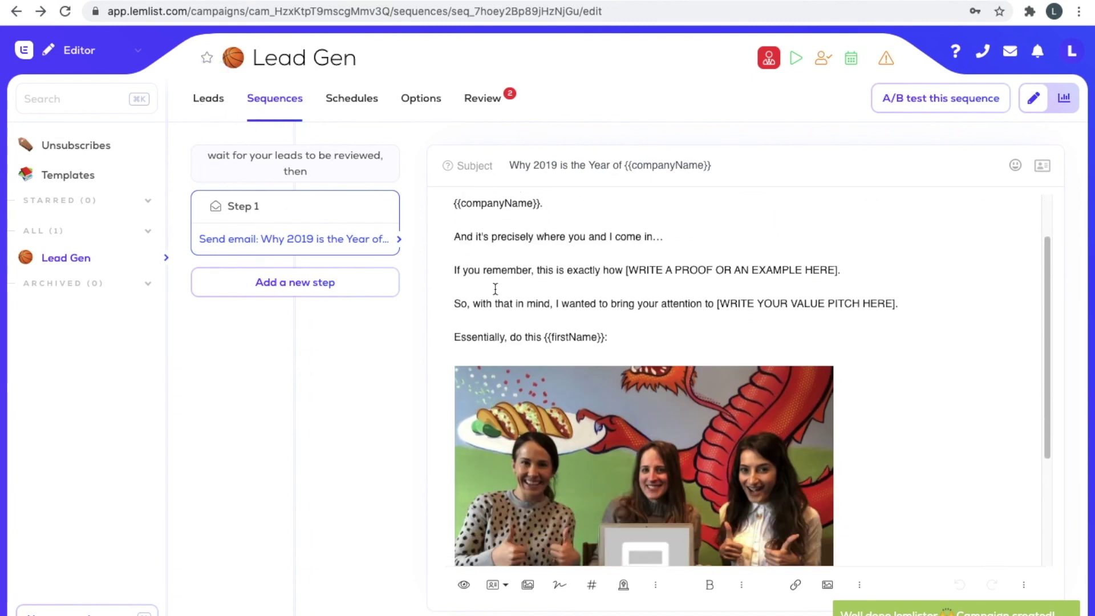
mouse_move(541, 309)
scroll(614, 268, "up", 4)
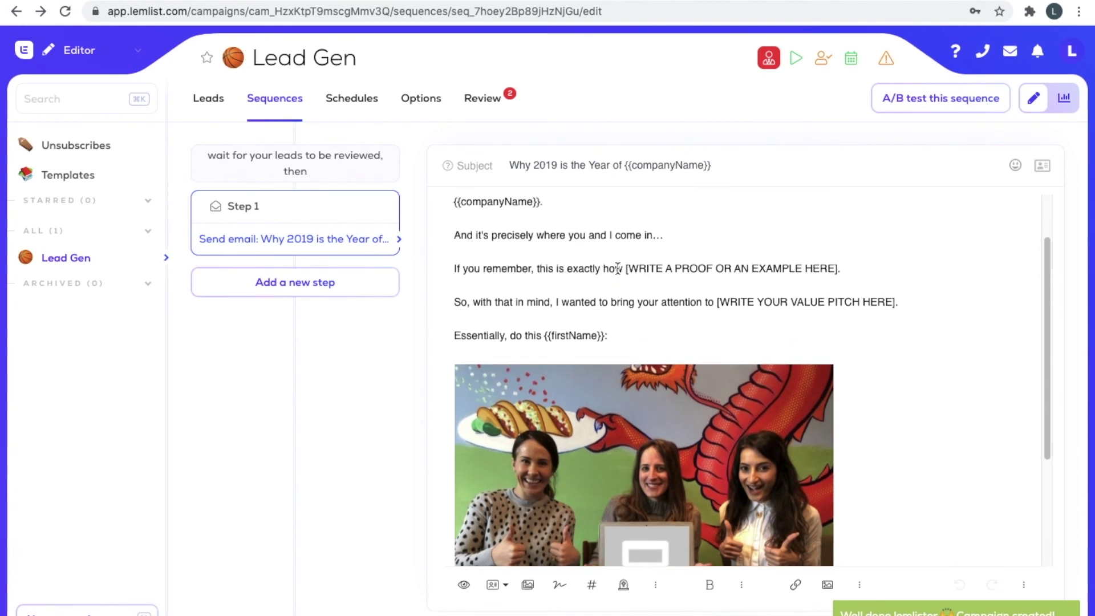
scroll(609, 308, "down", 3)
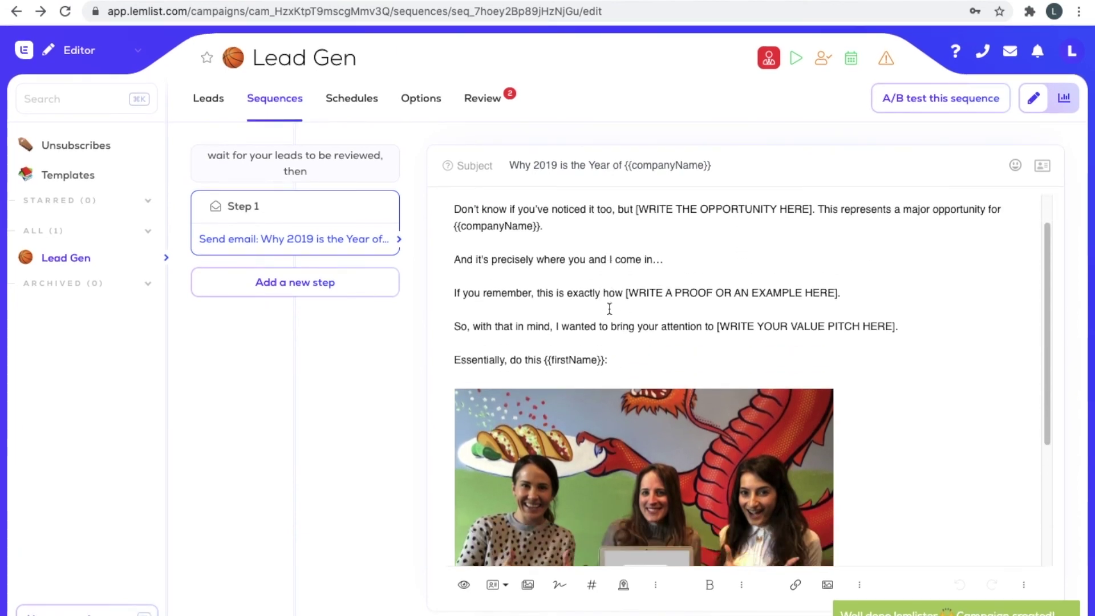
mouse_move(590, 402)
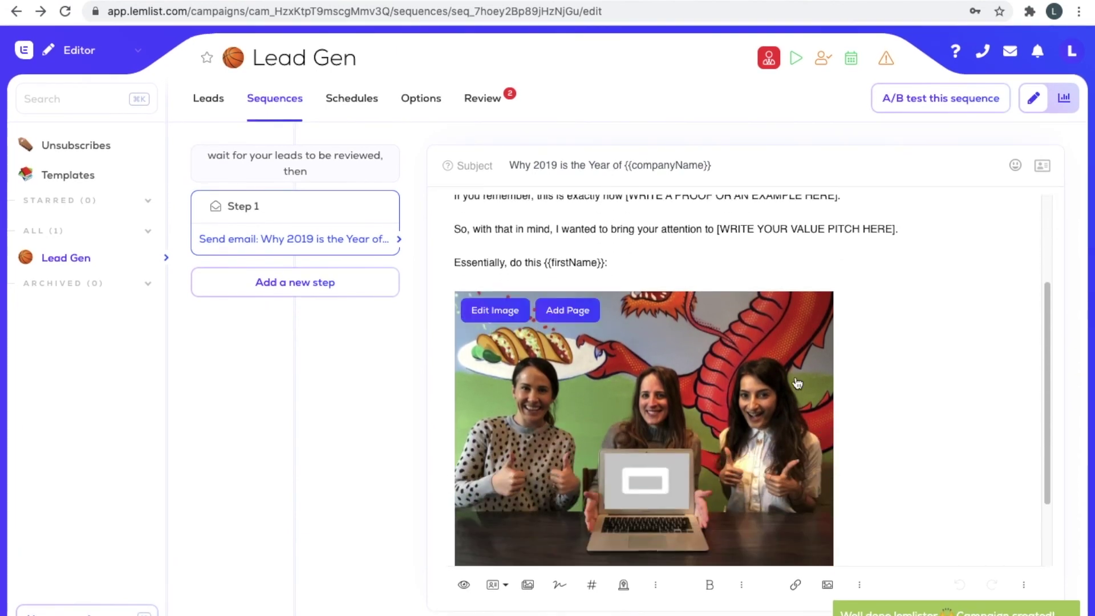
scroll(916, 264, "down", 3)
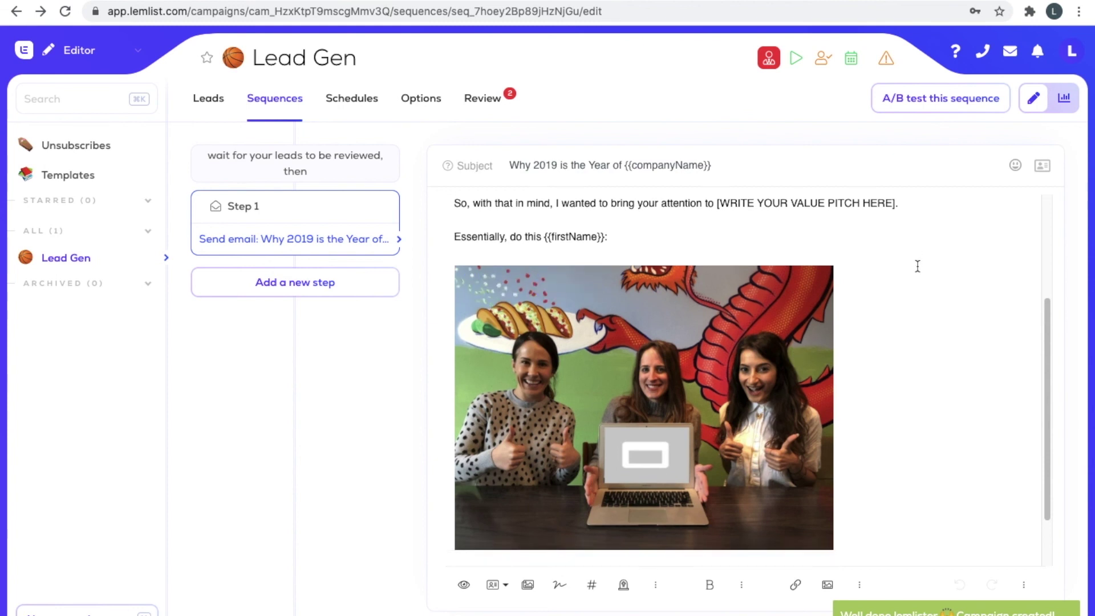
scroll(849, 290, "up", 5)
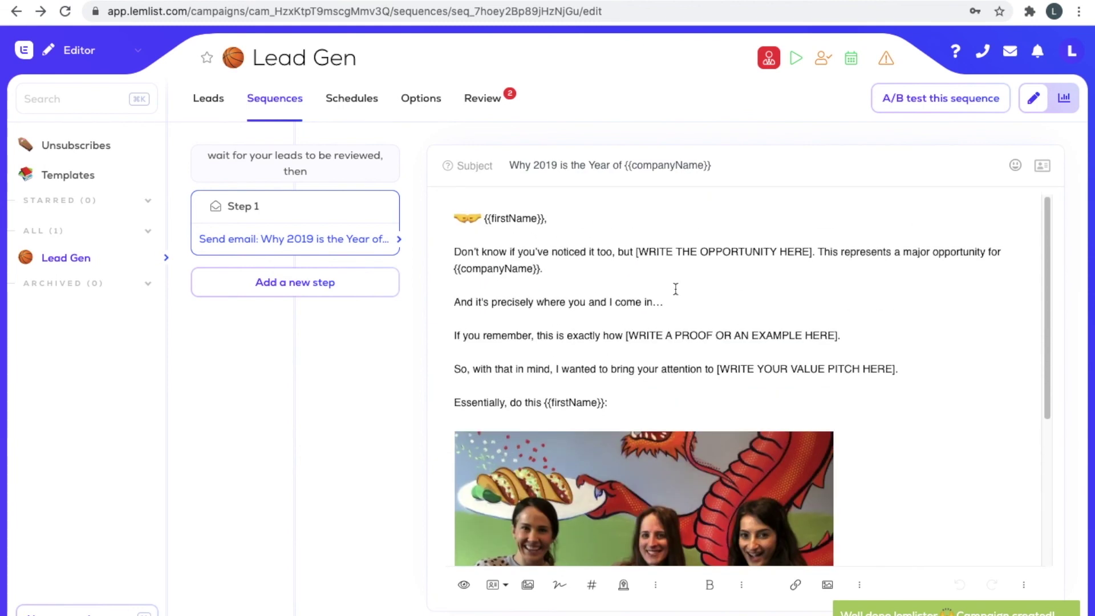
scroll(640, 367, "down", 6)
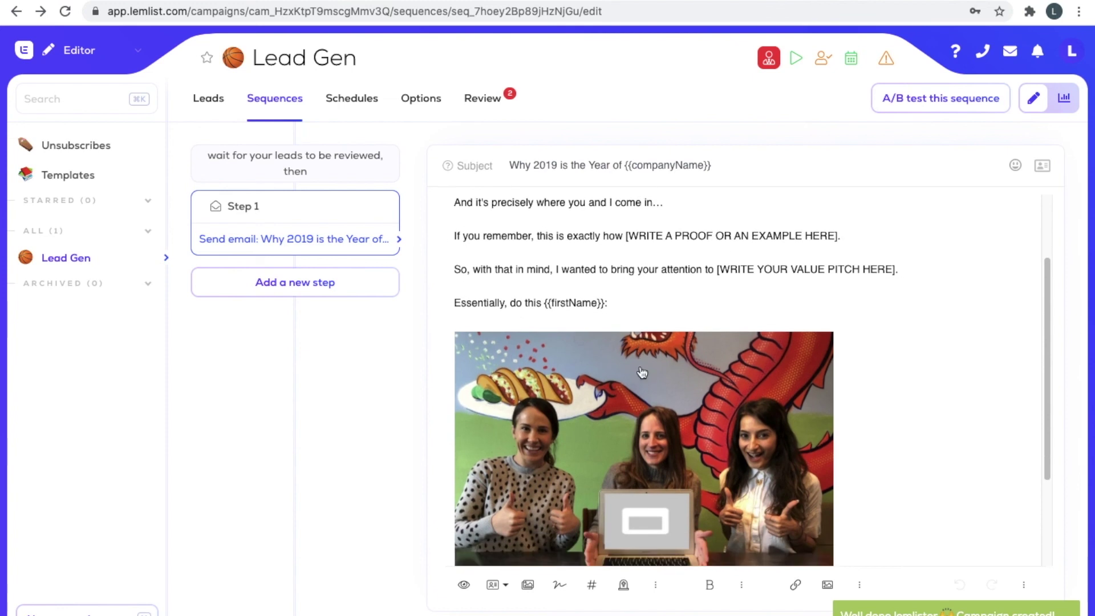
scroll(869, 324, "down", 1)
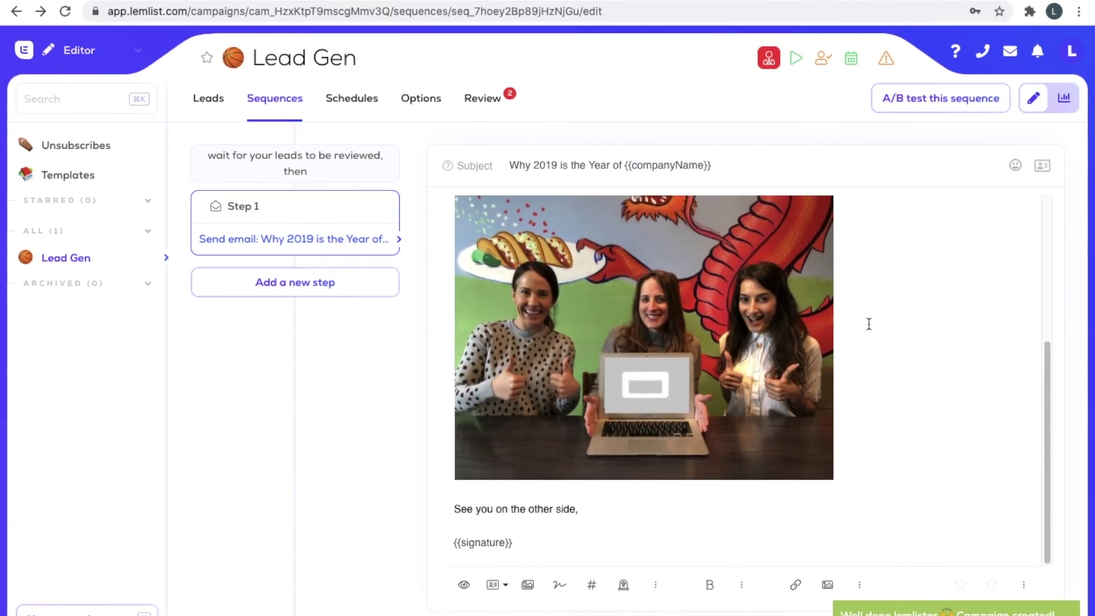
scroll(868, 324, "up", 5)
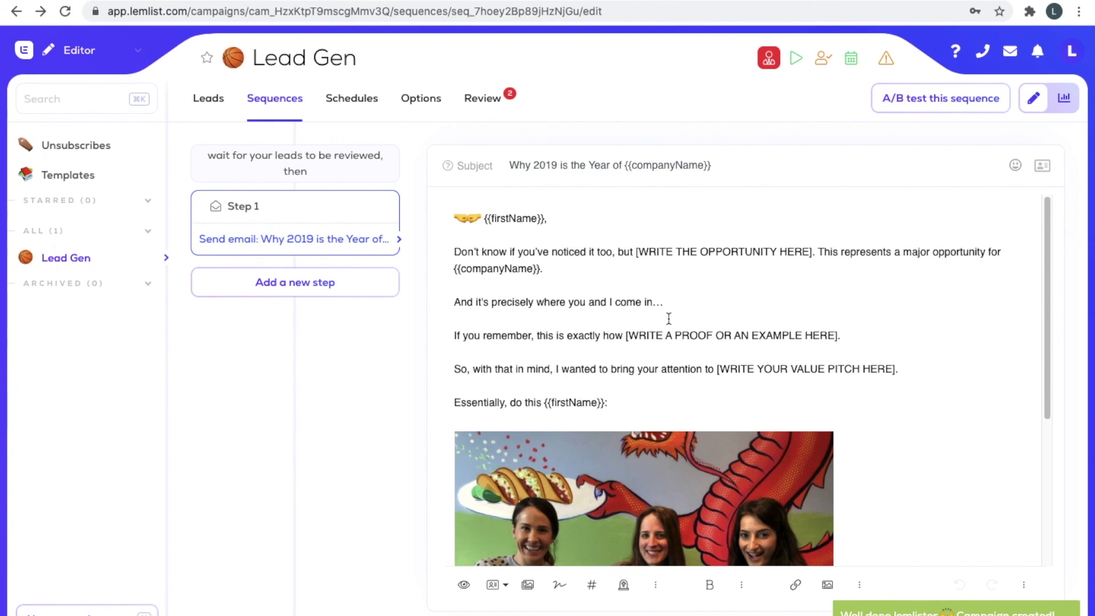